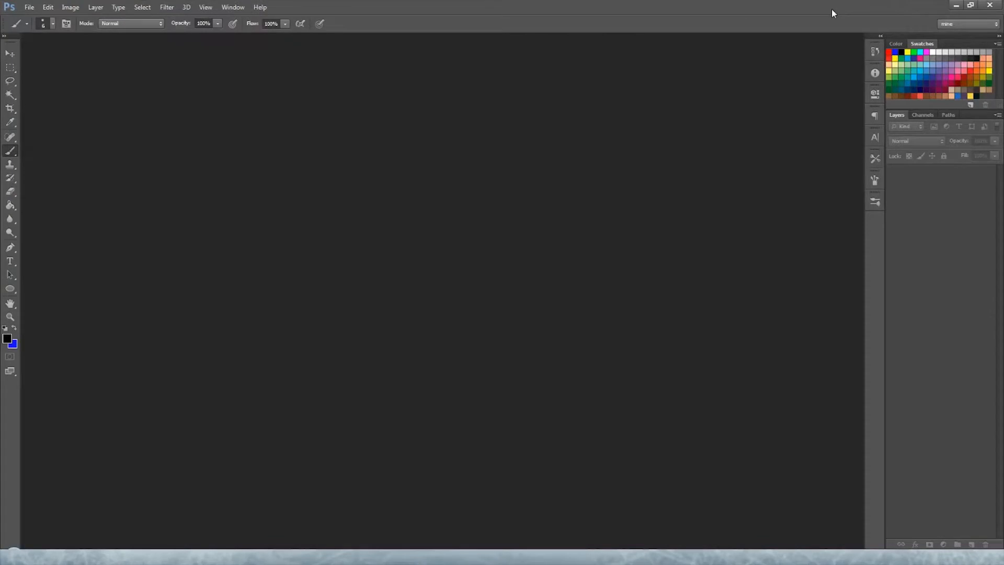
Step: Create a new document from the 1080 preset, 1920 × 1080 pixels at 200 pixels/inch
{"action": "left_click", "coordinate": [29, 7]}
{"action": "left_click", "coordinate": [81, 19]}
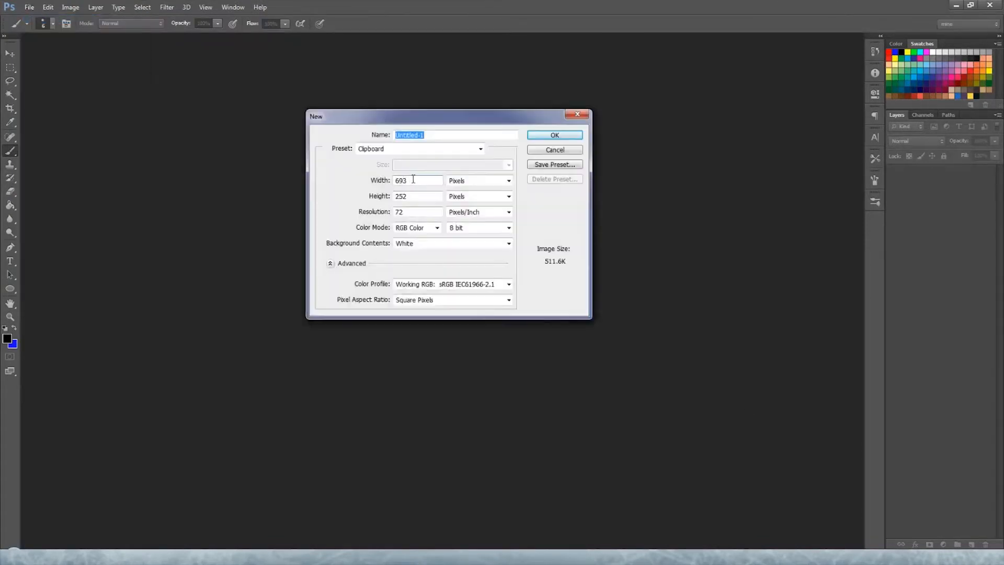
{"action": "left_click", "coordinate": [423, 151]}
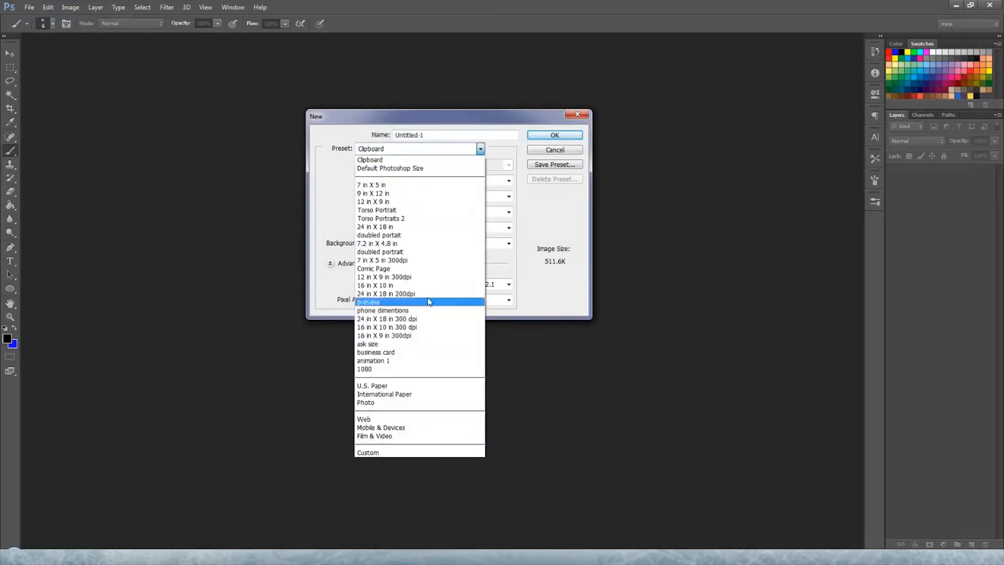
{"action": "left_click", "coordinate": [377, 368]}
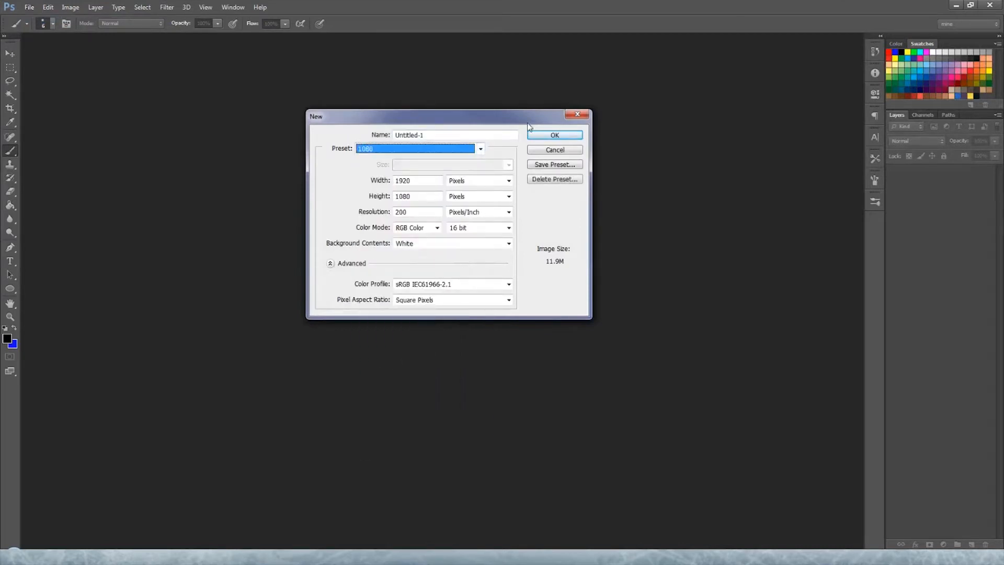
{"action": "left_click_drag", "start_coordinate": [509, 117], "coordinate": [496, 123]}
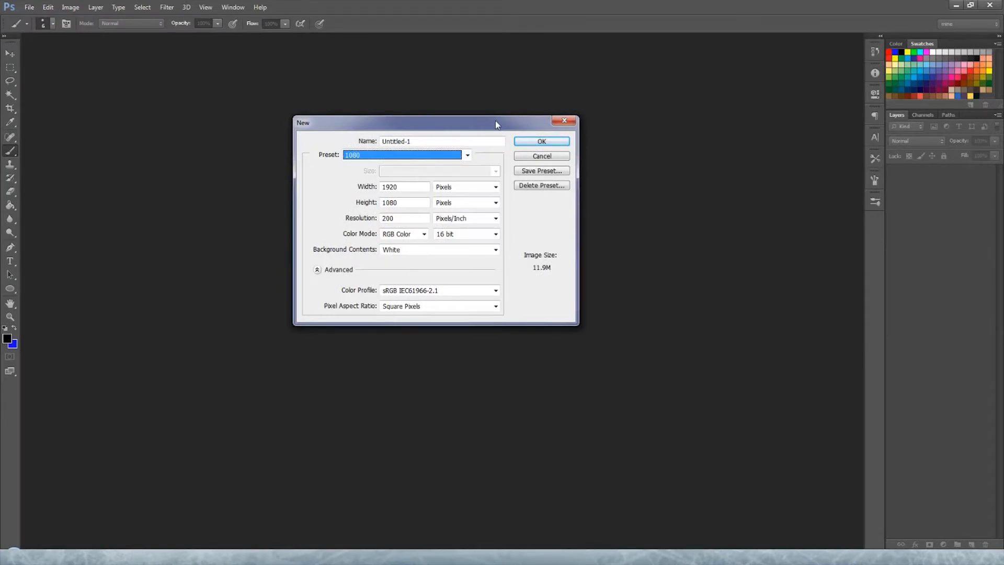
{"action": "left_click", "coordinate": [530, 142]}
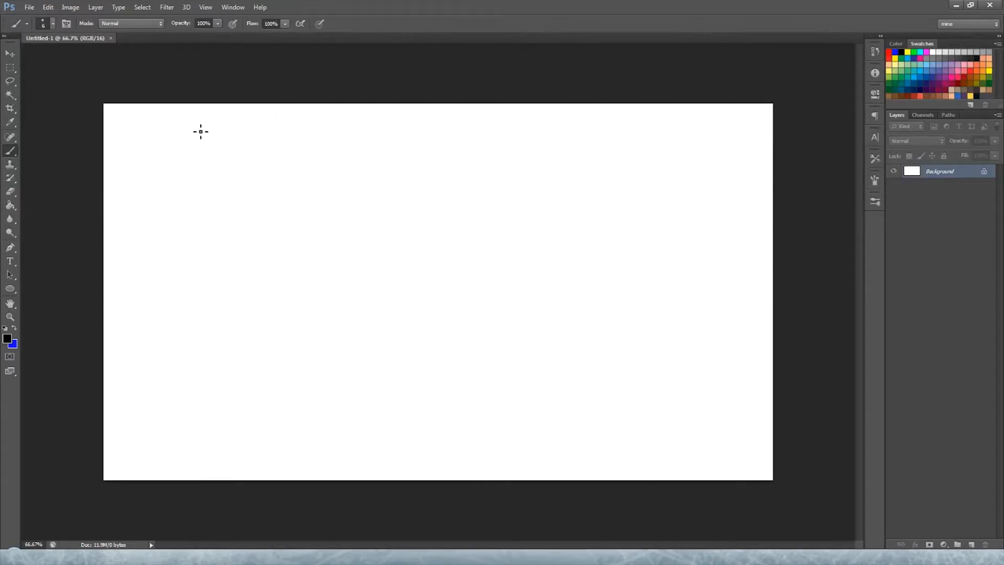
Step: Fill the Background layer with light gray using the Paint Bucket
{"action": "left_click", "coordinate": [11, 207]}
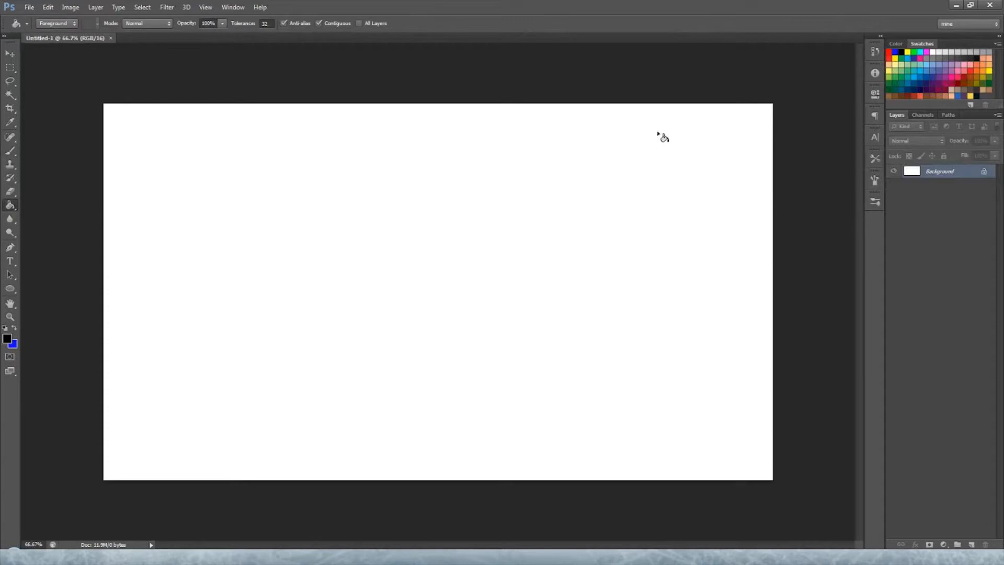
{"action": "left_click", "coordinate": [962, 52]}
{"action": "left_click", "coordinate": [413, 244]}
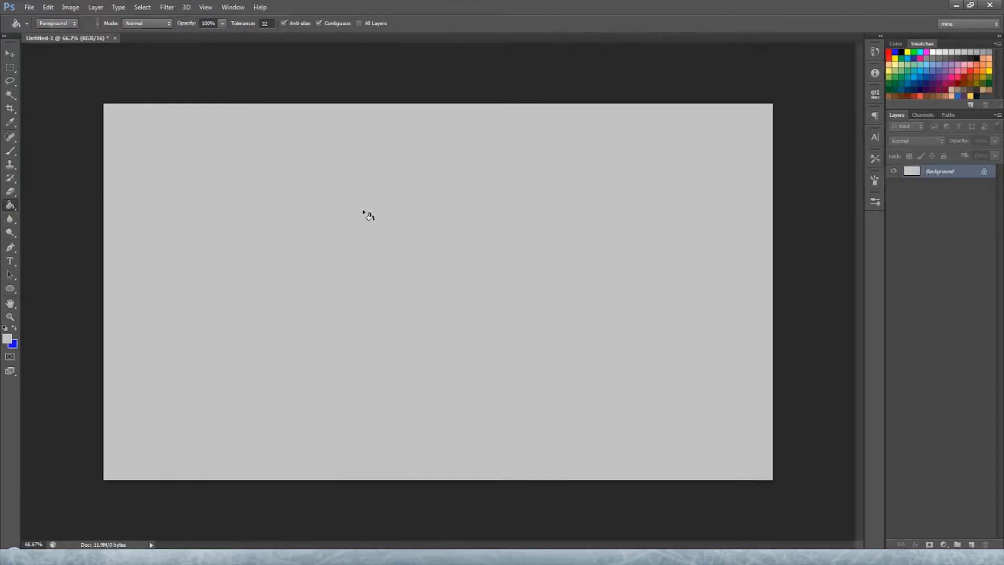
Step: Switch to the Brush tool with black as the painting color
{"action": "left_click", "coordinate": [16, 157]}
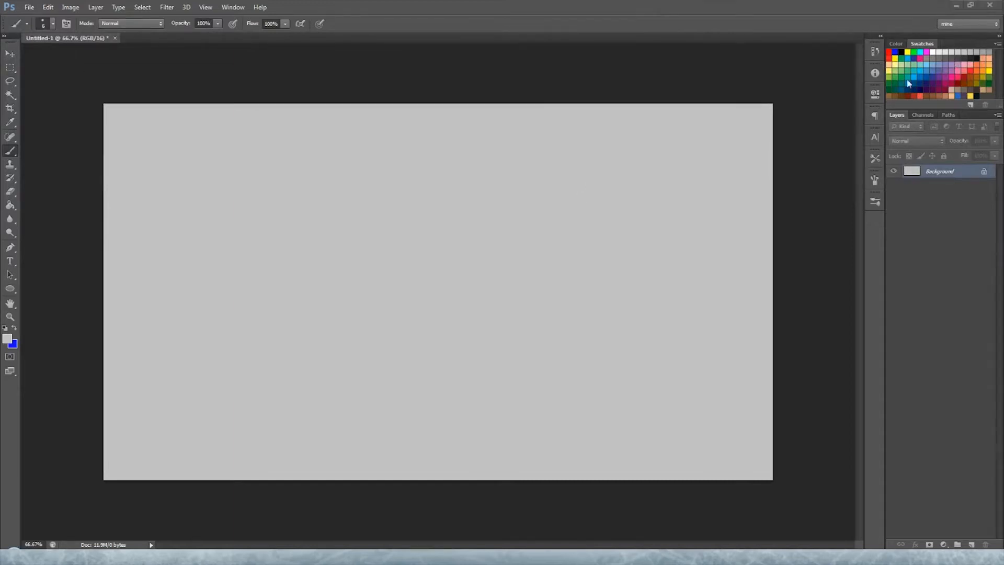
{"action": "left_click", "coordinate": [901, 54]}
{"action": "left_click", "coordinate": [902, 52]}
Step: Try out the brush with freehand black doodles on the canvas: a looping cloud, a smile, dots and angular lines
{"action": "mouse_move", "coordinate": [354, 174]}
{"action": "left_mouse_down"}
{"action": "mouse_move", "coordinate": [312, 333]}
{"action": "mouse_move", "coordinate": [437, 307]}
{"action": "mouse_move", "coordinate": [497, 318]}
{"action": "mouse_move", "coordinate": [529, 308]}
{"action": "mouse_move", "coordinate": [501, 236]}
{"action": "left_mouse_up"}
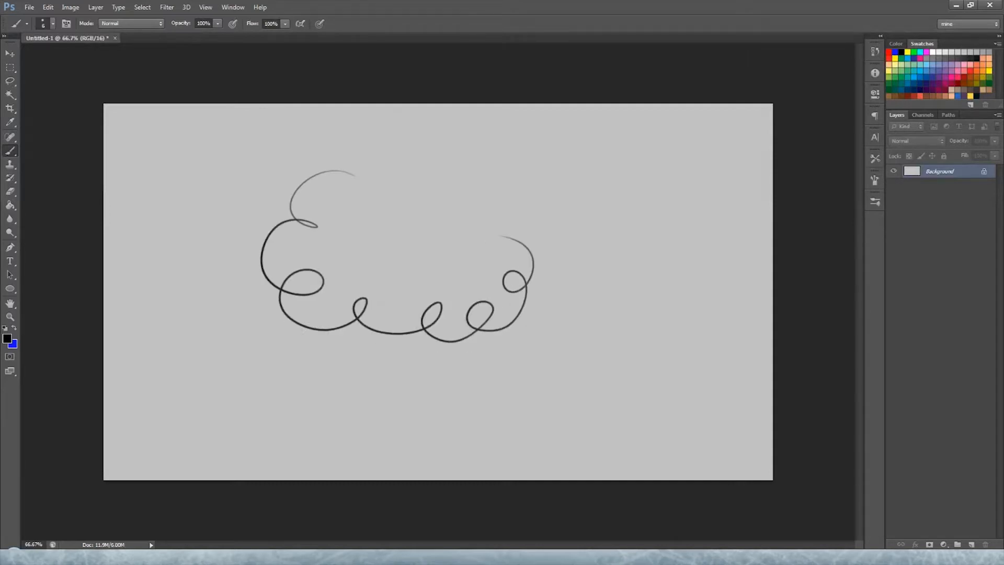
{"action": "left_click_drag", "start_coordinate": [369, 242], "coordinate": [434, 251]}
{"action": "left_click", "coordinate": [398, 217]}
{"action": "left_click", "coordinate": [420, 228]}
{"action": "left_click_drag", "start_coordinate": [517, 147], "coordinate": [481, 197]}
{"action": "mouse_move", "coordinate": [533, 218]}
{"action": "left_mouse_down"}
{"action": "mouse_move", "coordinate": [650, 186]}
{"action": "mouse_move", "coordinate": [575, 190]}
{"action": "left_mouse_up"}
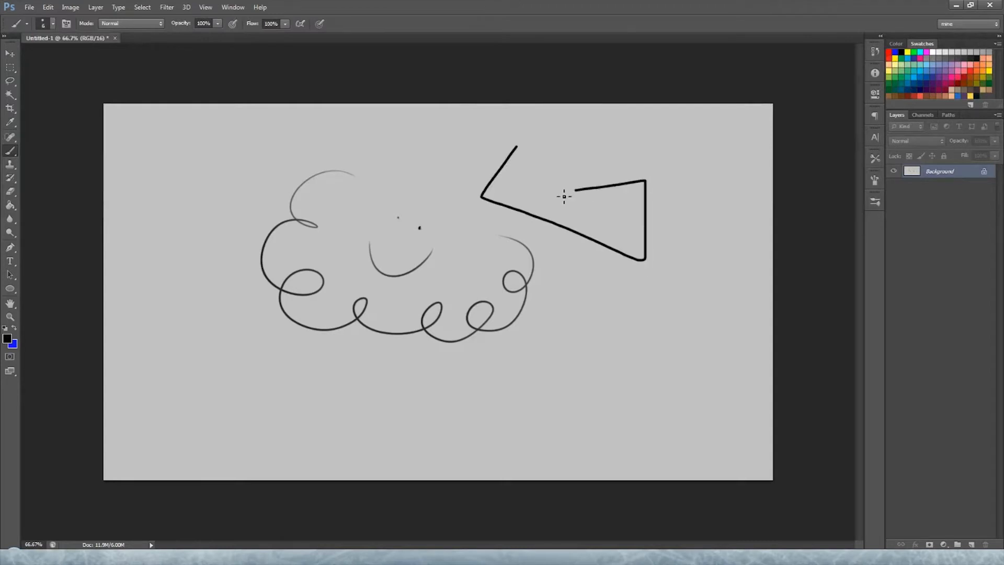
{"action": "mouse_move", "coordinate": [585, 273]}
{"action": "left_mouse_down"}
{"action": "mouse_move", "coordinate": [674, 400]}
{"action": "mouse_move", "coordinate": [670, 300]}
{"action": "mouse_move", "coordinate": [601, 343]}
{"action": "mouse_move", "coordinate": [525, 359]}
{"action": "mouse_move", "coordinate": [454, 415]}
{"action": "left_mouse_up"}
{"action": "left_click_drag", "start_coordinate": [221, 342], "coordinate": [236, 356]}
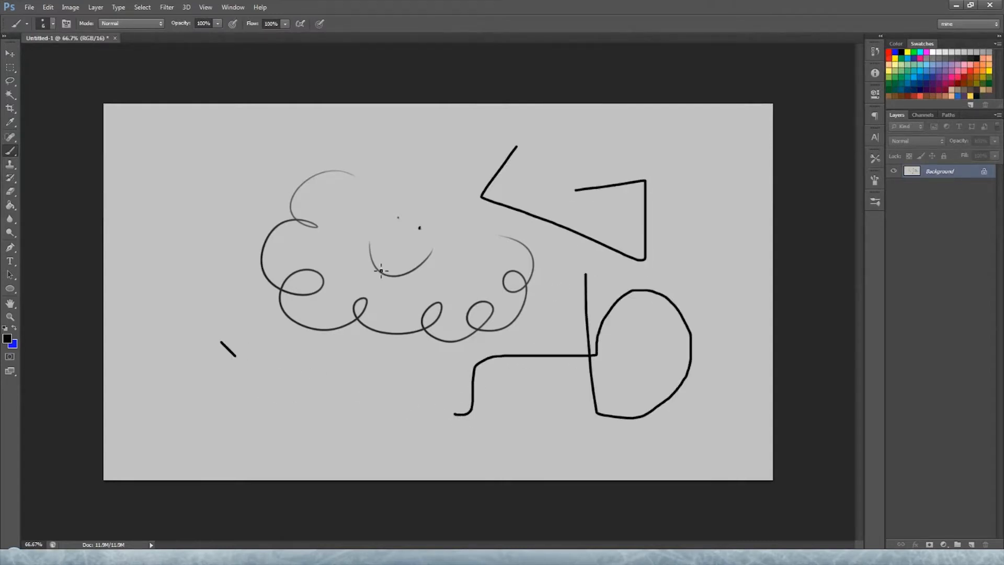
Step: Undo all the test brush strokes on the gray background
{"action": "key", "text": "ctrl+alt+z"}
{"action": "key", "text": "ctrl+alt+z"}
{"action": "key", "text": "ctrl+alt+z"}
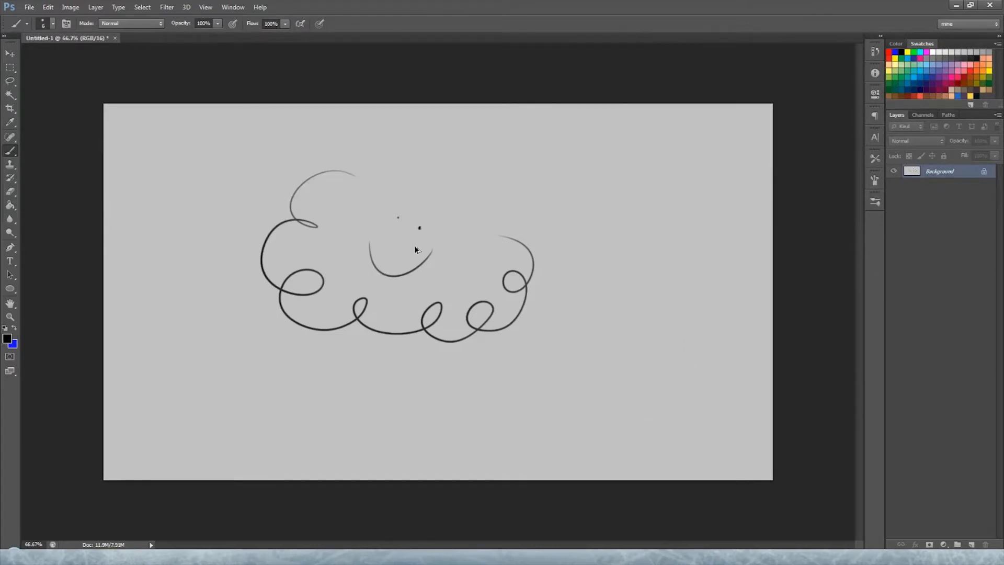
{"action": "key", "text": "ctrl+alt+z"}
{"action": "key", "text": "ctrl+alt+z"}
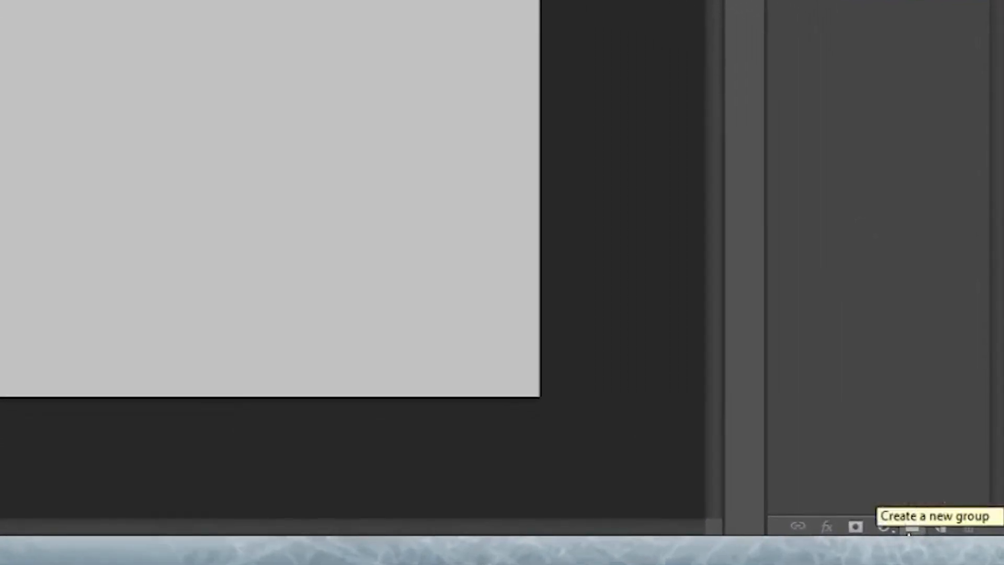
Step: Add a layer group with a new empty layer inside it above the background
{"action": "left_click", "coordinate": [910, 528]}
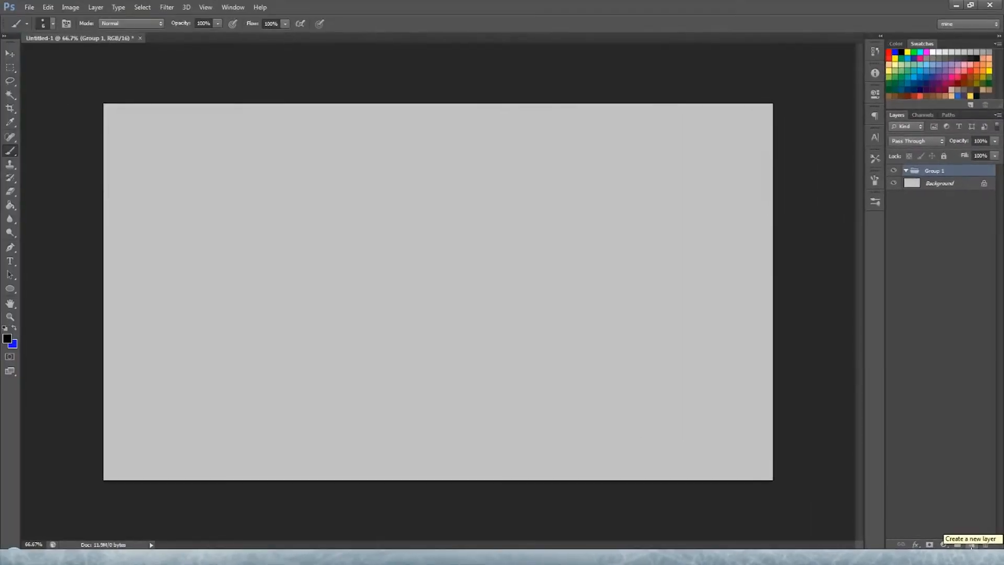
{"action": "left_click", "coordinate": [971, 544]}
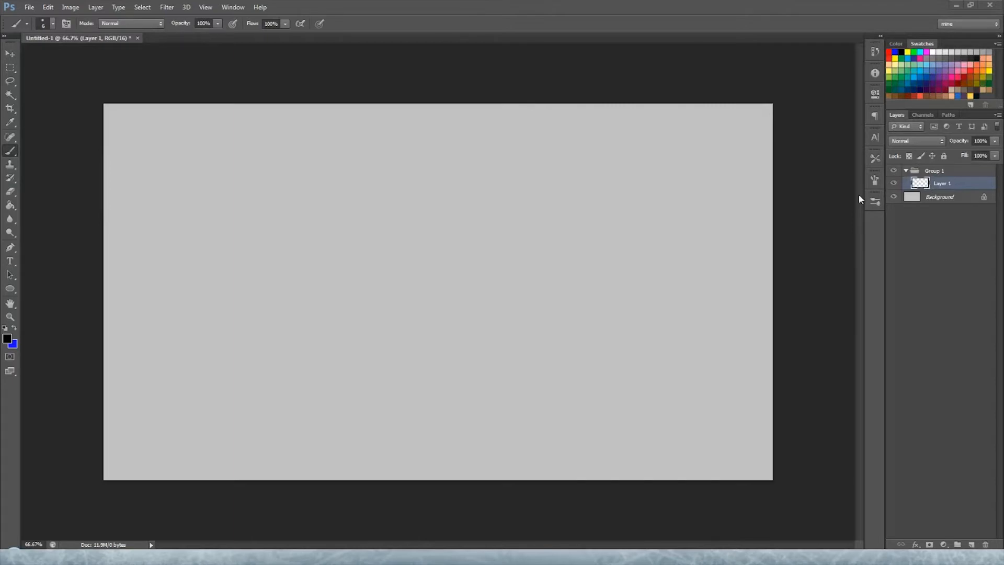
Step: Show the Timeline, set it up as a frame animation, and set the first frame's delay to 0.2 seconds
{"action": "left_click", "coordinate": [227, 8]}
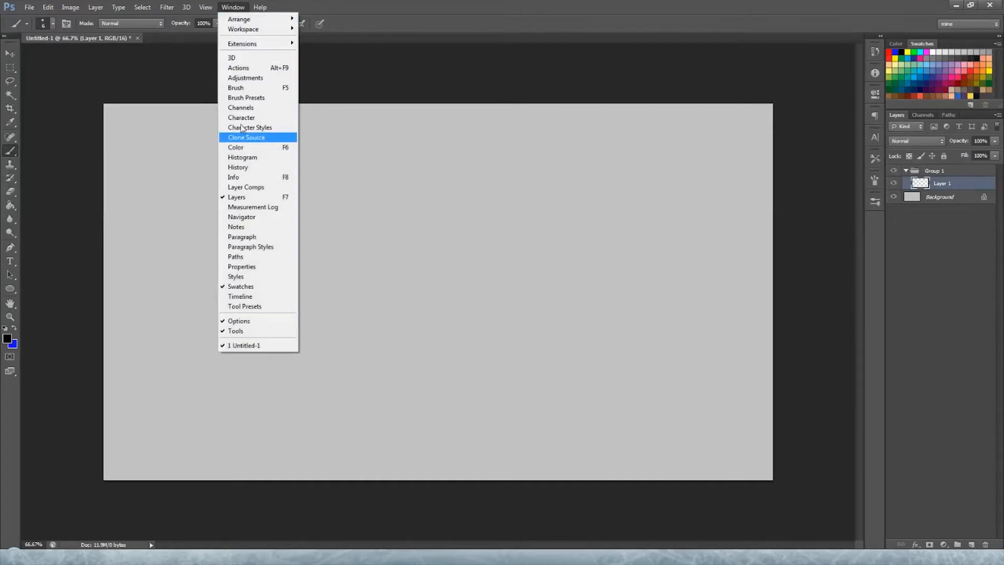
{"action": "left_click", "coordinate": [256, 298]}
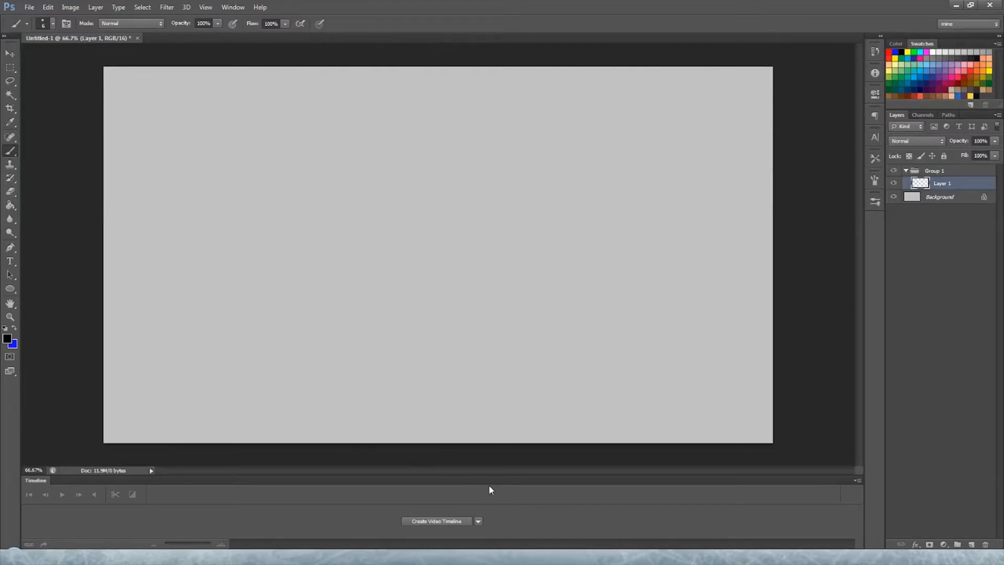
{"action": "left_click", "coordinate": [434, 523]}
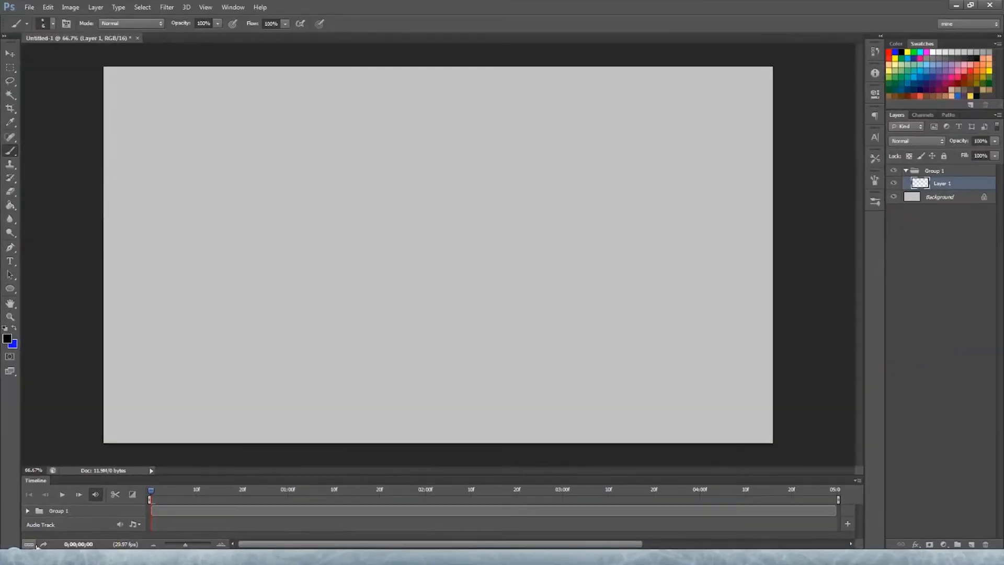
{"action": "left_click", "coordinate": [37, 545]}
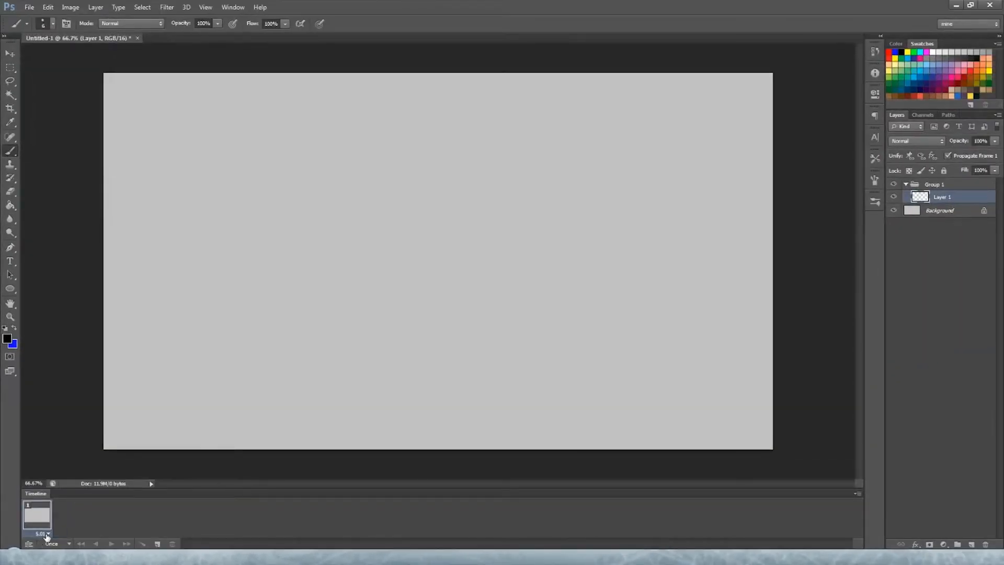
{"action": "left_click", "coordinate": [48, 534]}
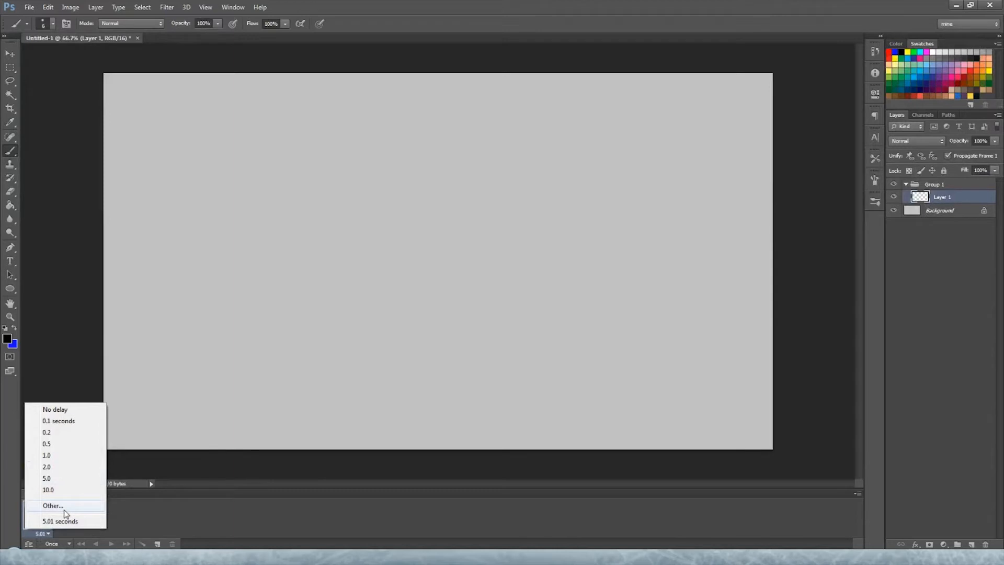
{"action": "left_click", "coordinate": [59, 432]}
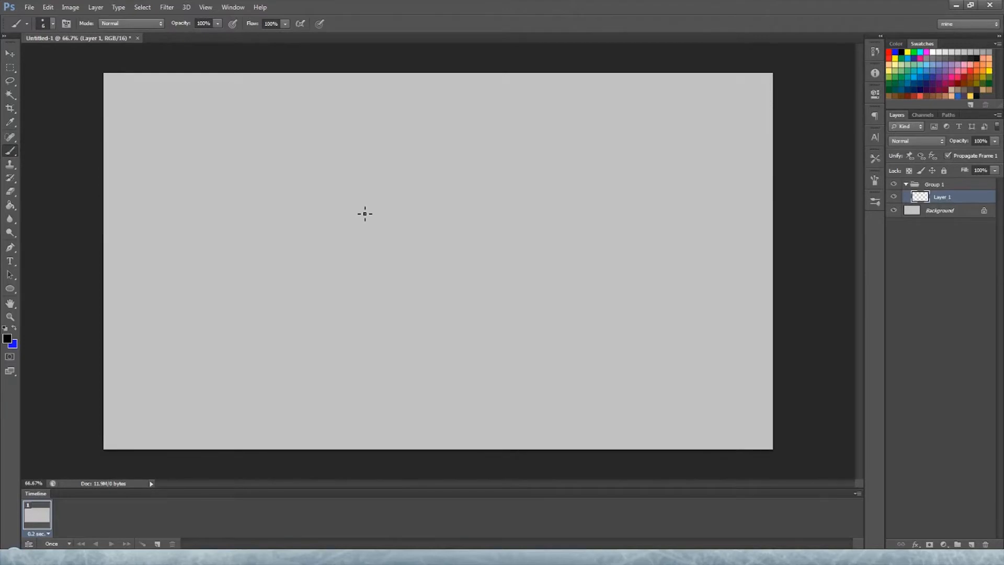
Step: Draw a black triangle with three brush strokes on Layer 1, left of the canvas center
{"action": "left_click_drag", "start_coordinate": [365, 200], "coordinate": [322, 272]}
{"action": "left_click_drag", "start_coordinate": [366, 200], "coordinate": [424, 270]}
{"action": "left_click_drag", "start_coordinate": [323, 273], "coordinate": [425, 272]}
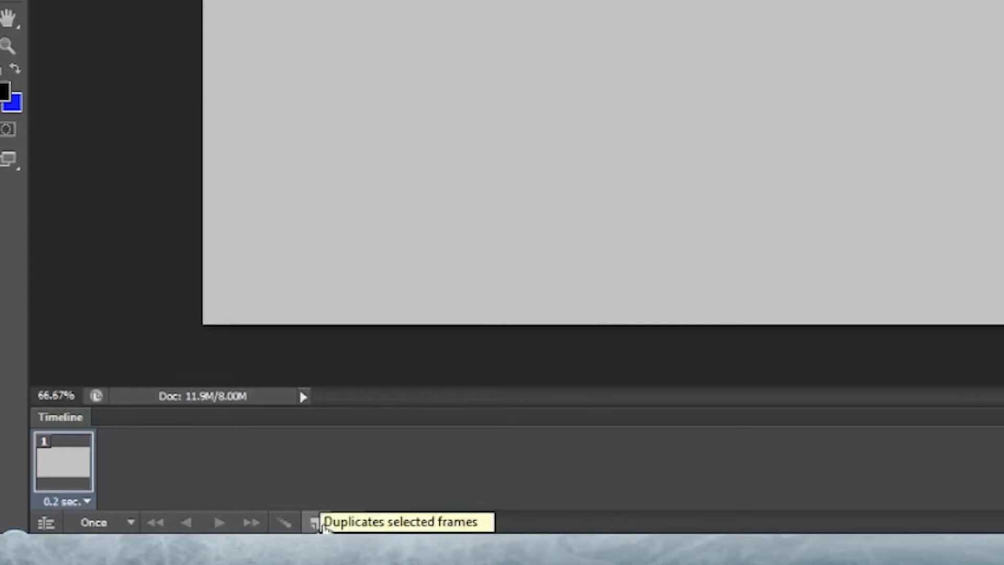
Step: Duplicate the first animation frame and compare the two frames, leaving frame 2 selected
{"action": "left_click", "coordinate": [314, 522]}
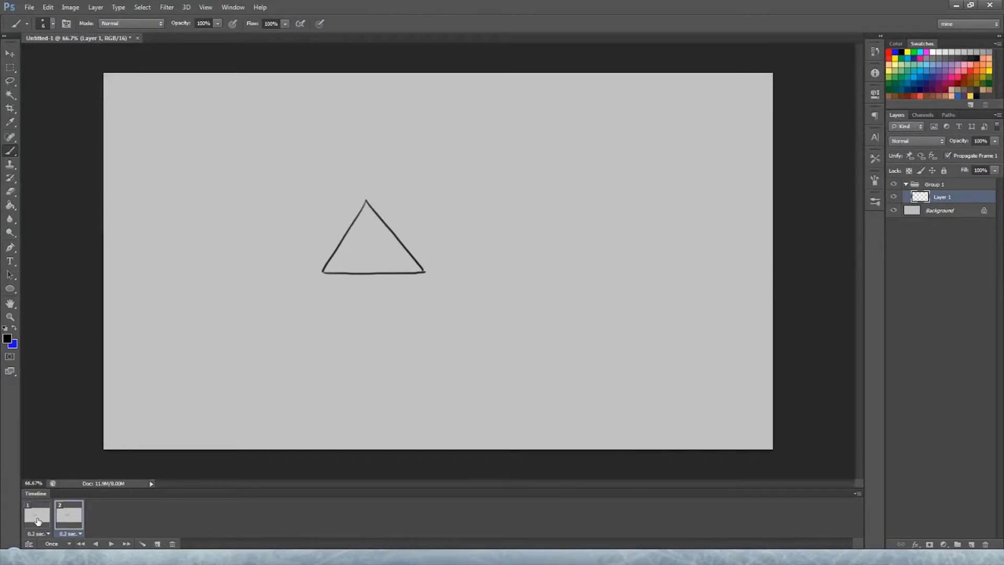
{"action": "left_click", "coordinate": [38, 520]}
{"action": "left_click", "coordinate": [66, 520]}
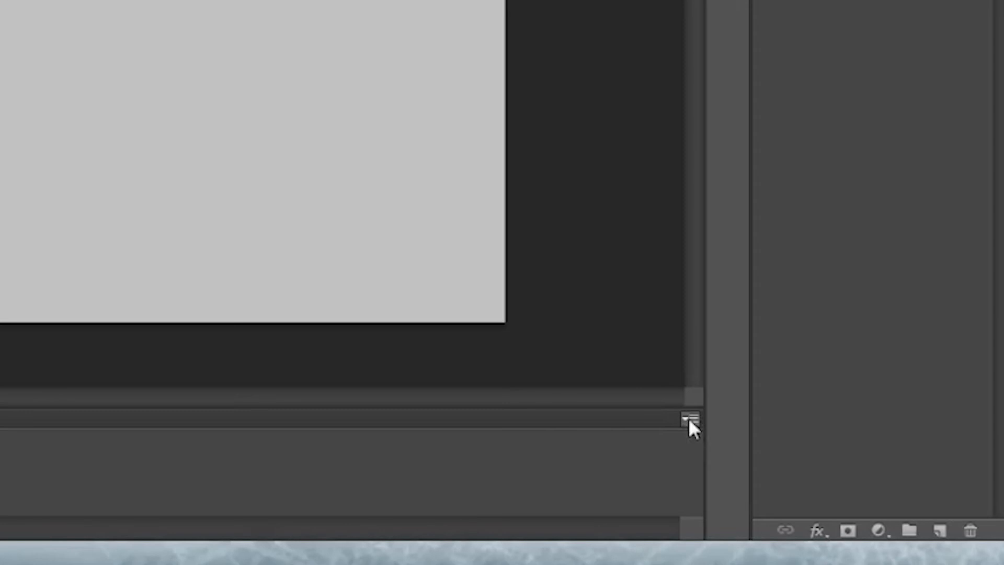
Step: Check the timeline's New Layers Visible in All Frames option, and add a new layer above Layer 1 in frame 2
{"action": "left_click", "coordinate": [690, 419]}
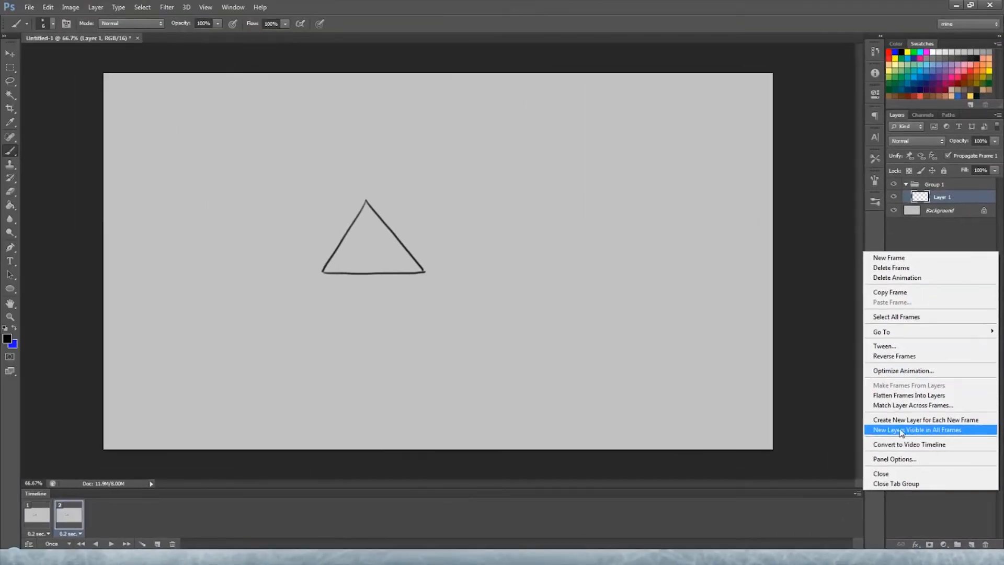
{"action": "left_click", "coordinate": [806, 500]}
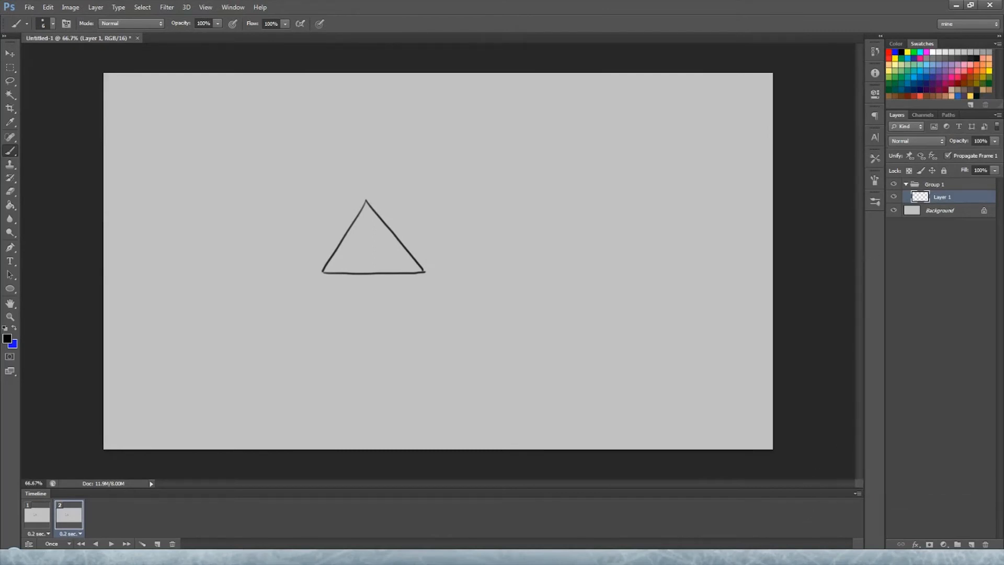
{"action": "left_click", "coordinate": [972, 545]}
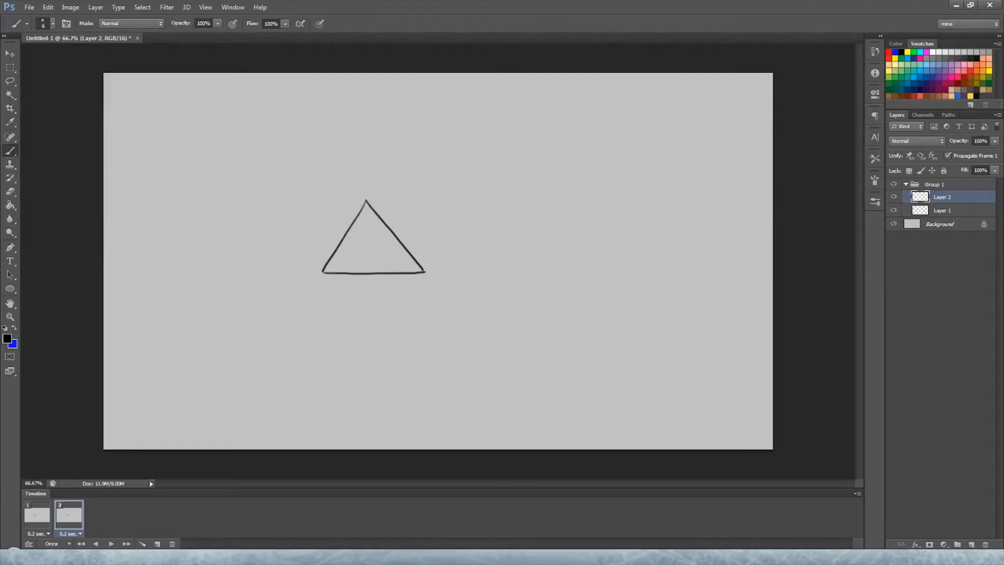
Step: Lower Layer 1's opacity to 25% in frame 2 and make Layer 2 the active layer
{"action": "left_click", "coordinate": [948, 212]}
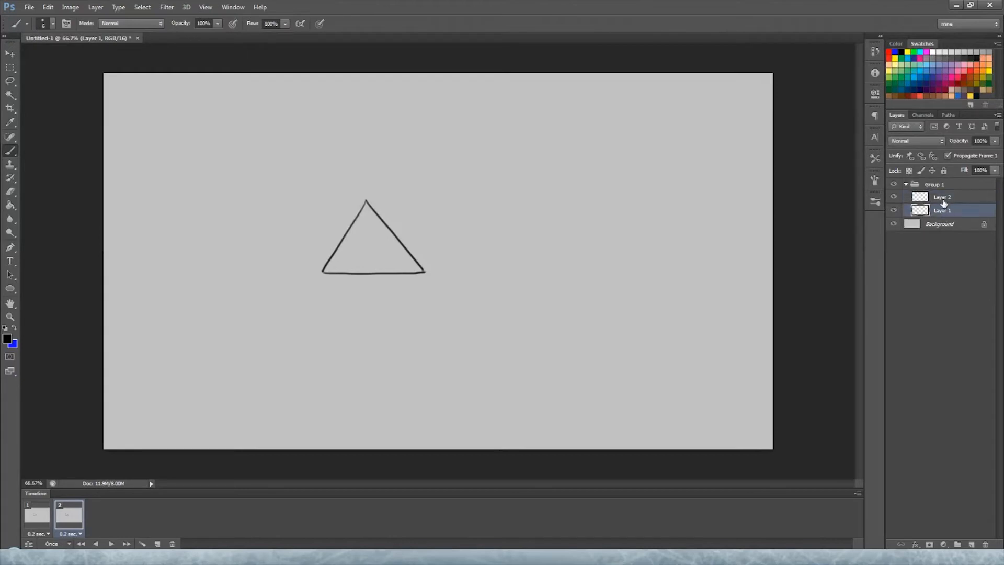
{"action": "left_click", "coordinate": [994, 141]}
{"action": "left_click", "coordinate": [959, 154]}
{"action": "left_click_drag", "start_coordinate": [956, 153], "coordinate": [952, 157]}
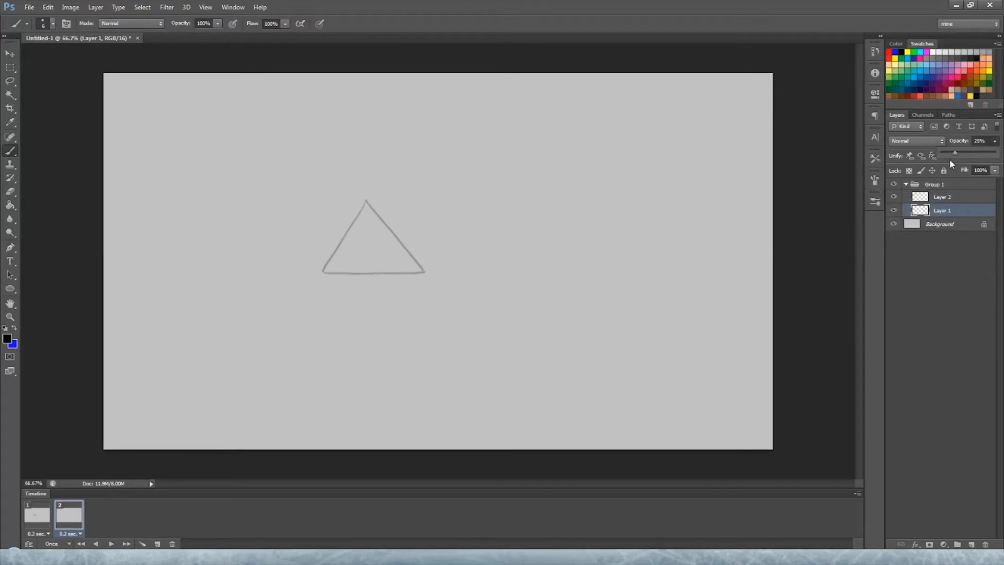
{"action": "left_click", "coordinate": [941, 213]}
{"action": "left_click", "coordinate": [950, 199]}
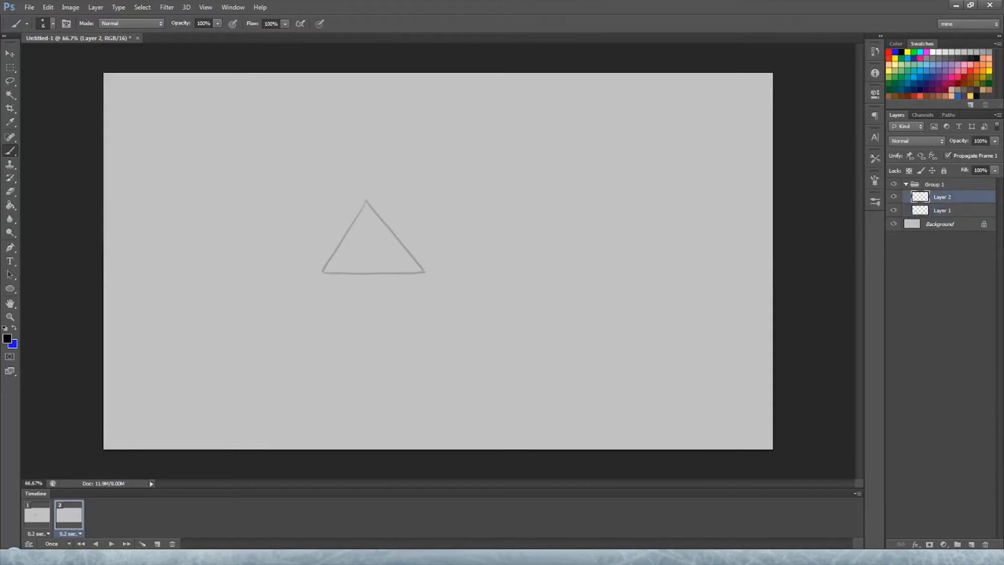
Step: Compare frames 1 and 2 by switching between them, checking layer visibility and triangle opacity, and end on frame 2
{"action": "left_click", "coordinate": [41, 521]}
{"action": "left_click", "coordinate": [63, 520]}
{"action": "left_click", "coordinate": [43, 520]}
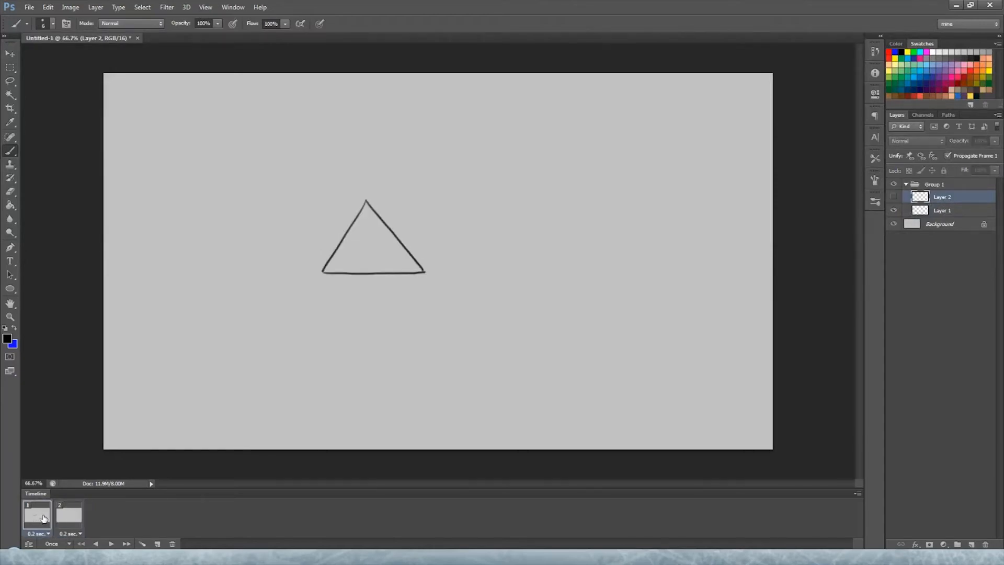
{"action": "left_click", "coordinate": [58, 522]}
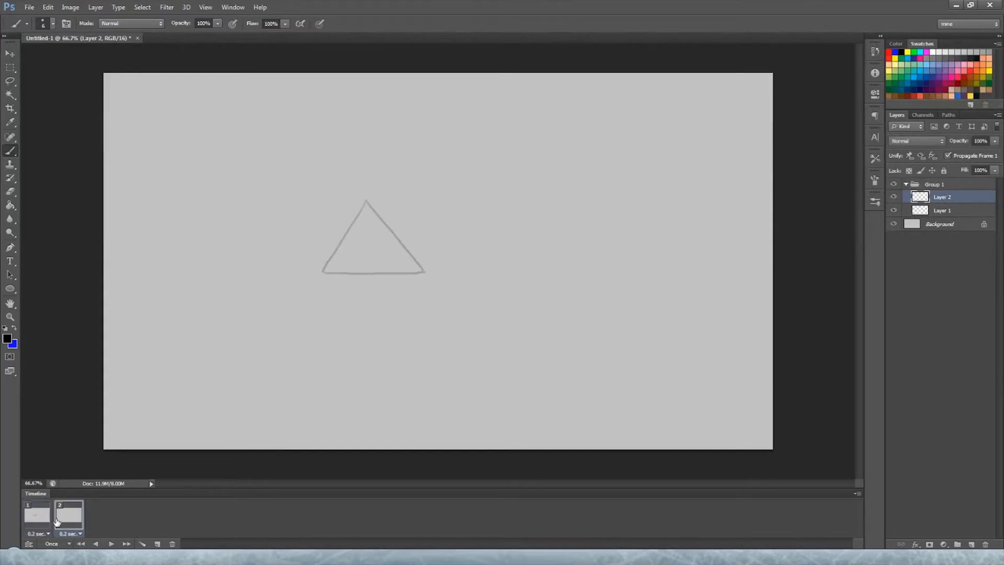
{"action": "left_click", "coordinate": [35, 525]}
{"action": "left_click", "coordinate": [61, 519]}
{"action": "left_click", "coordinate": [39, 520]}
{"action": "left_click", "coordinate": [62, 520]}
{"action": "left_click", "coordinate": [50, 522]}
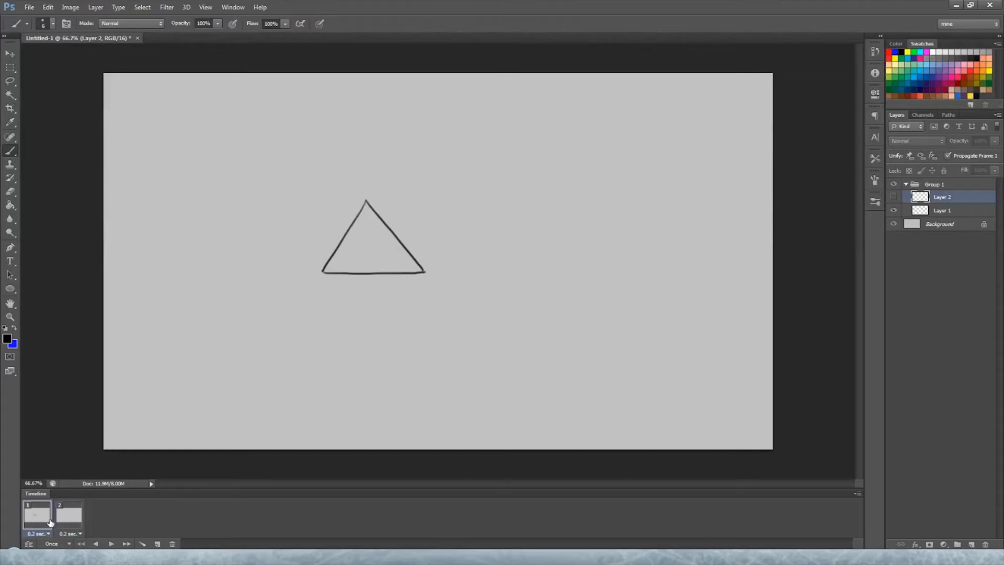
{"action": "left_click", "coordinate": [83, 511]}
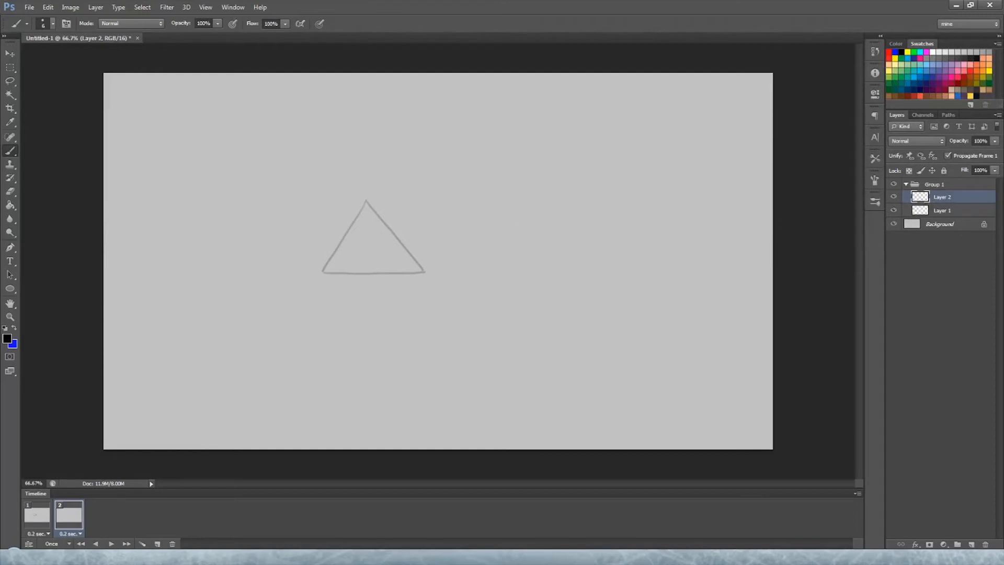
Step: Draw a looping red freehand shape over the faded triangle on Layer 2 in frame 2
{"action": "left_click", "coordinate": [889, 52]}
{"action": "mouse_move", "coordinate": [403, 203]}
{"action": "left_mouse_down"}
{"action": "mouse_move", "coordinate": [299, 223]}
{"action": "mouse_move", "coordinate": [329, 290]}
{"action": "mouse_move", "coordinate": [412, 276]}
{"action": "mouse_move", "coordinate": [448, 249]}
{"action": "left_mouse_up"}
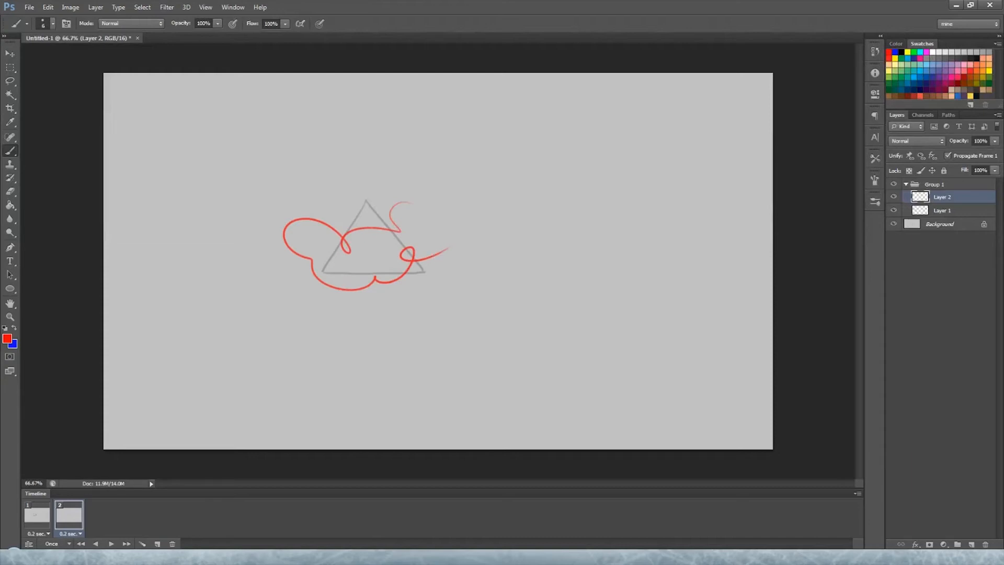
Step: Undo the looping red shape, draw a red upside-down triangle on Layer 2 over the faded one, and hide Layer 1 in frame 2
{"action": "key", "text": "ctrl+z"}
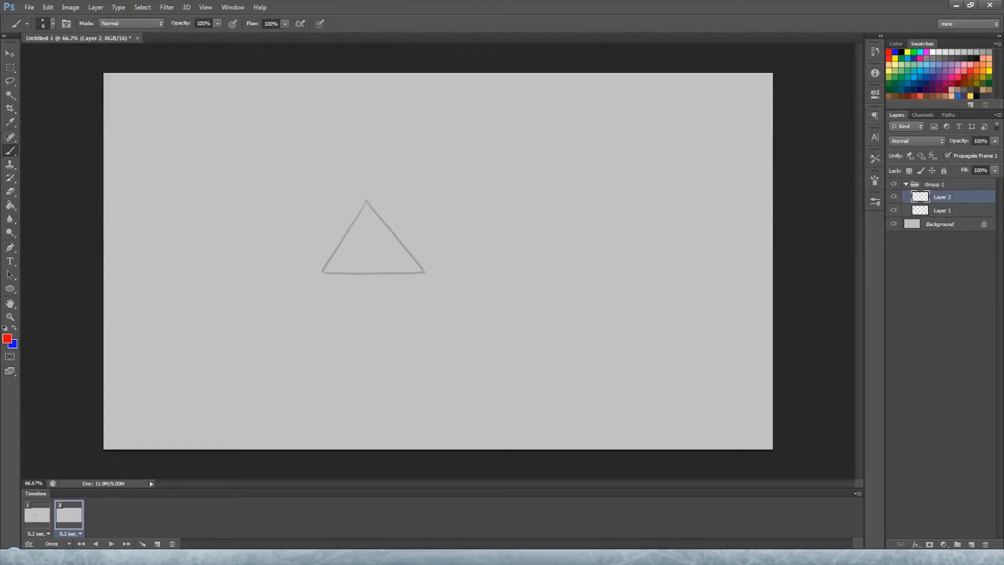
{"action": "mouse_move", "coordinate": [373, 278]}
{"action": "left_mouse_down"}
{"action": "mouse_move", "coordinate": [325, 206]}
{"action": "mouse_move", "coordinate": [424, 206]}
{"action": "mouse_move", "coordinate": [372, 278]}
{"action": "left_mouse_up"}
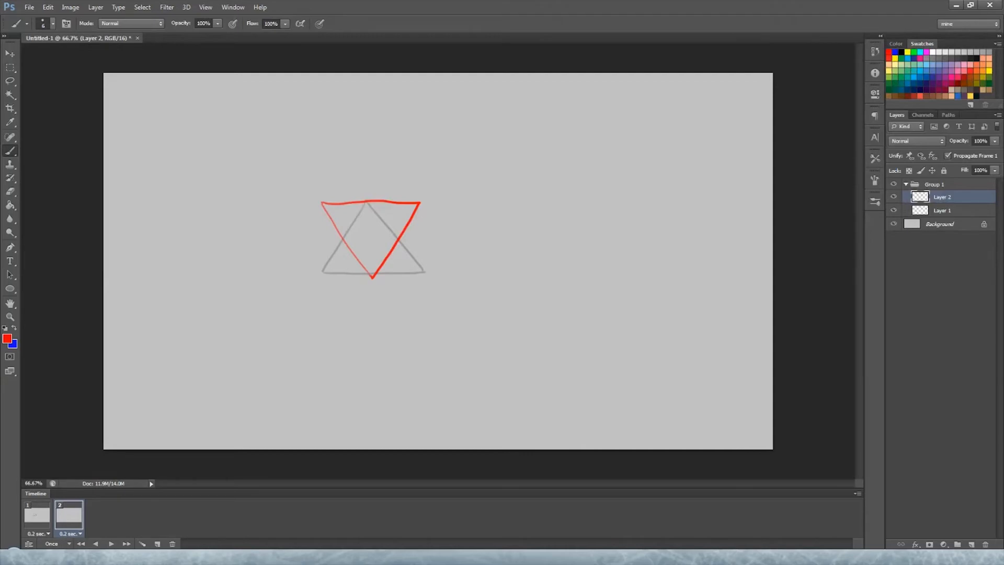
{"action": "left_click", "coordinate": [894, 210]}
Step: Compare frames 1 and 2 by switching between them, and play the two-frame animation
{"action": "left_click", "coordinate": [41, 521]}
{"action": "left_click", "coordinate": [60, 520]}
{"action": "left_click", "coordinate": [49, 523]}
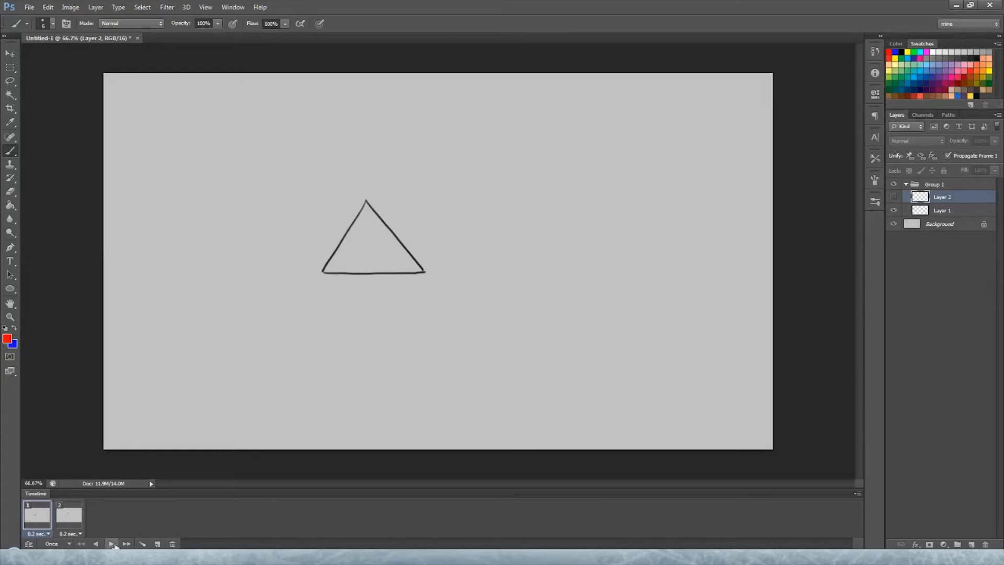
{"action": "left_click", "coordinate": [111, 544]}
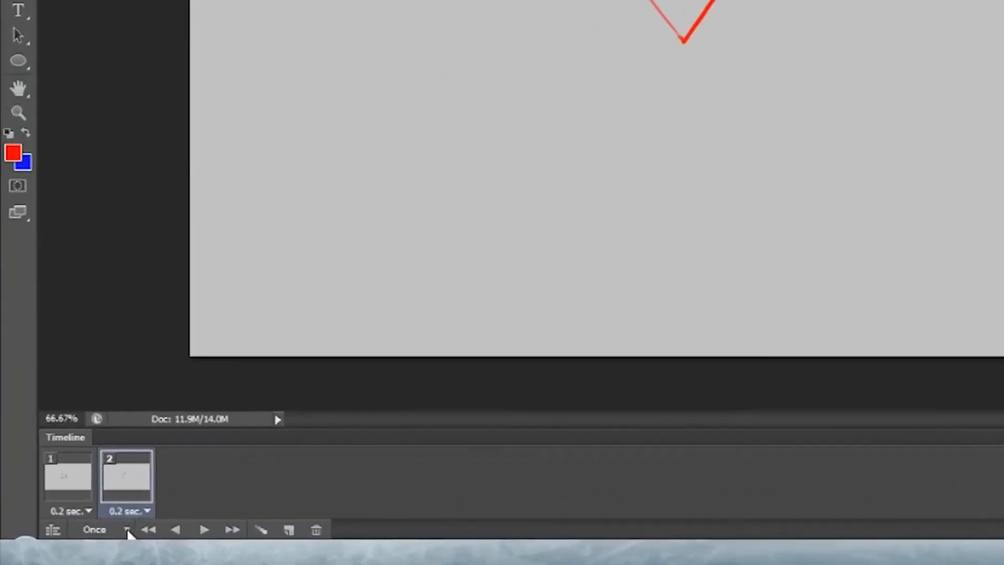
Step: Set the animation's looping option to Forever and play it
{"action": "left_click", "coordinate": [69, 544]}
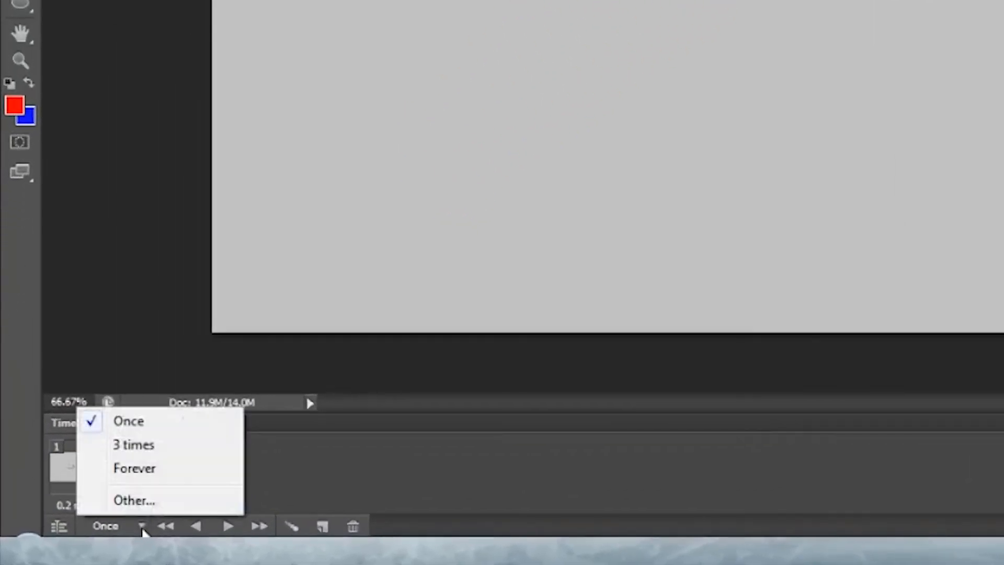
{"action": "left_click", "coordinate": [131, 469]}
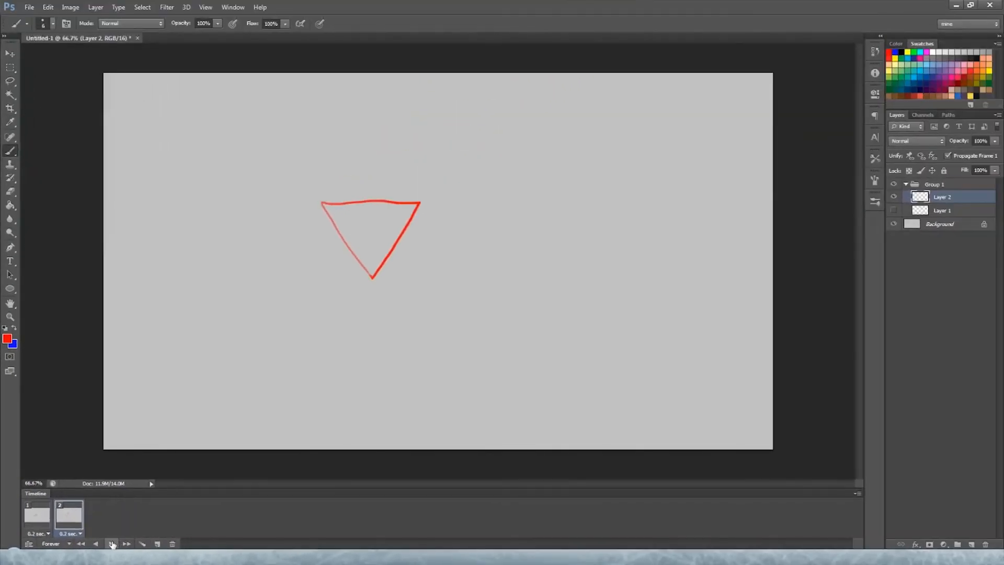
{"action": "left_click", "coordinate": [228, 525]}
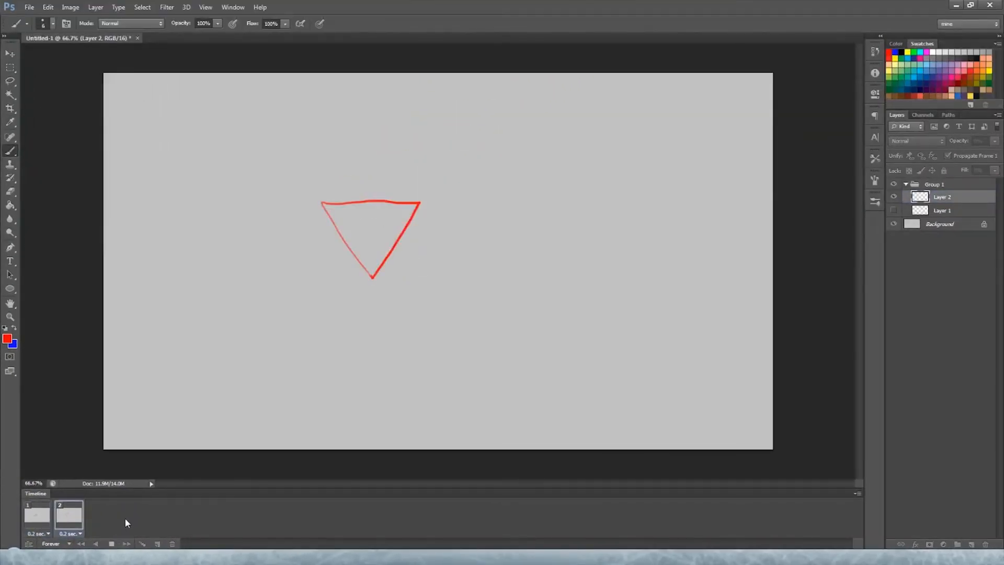
Step: Stop playback and switch repeatedly between frames 1 and 2 to examine the black and red triangles, ending on frame 1
{"action": "left_click", "coordinate": [61, 527]}
{"action": "left_click", "coordinate": [46, 523]}
{"action": "left_click", "coordinate": [65, 520]}
{"action": "left_click", "coordinate": [43, 519]}
{"action": "left_click", "coordinate": [68, 520]}
{"action": "left_click", "coordinate": [38, 521]}
{"action": "left_click", "coordinate": [60, 523]}
{"action": "left_click", "coordinate": [36, 519]}
{"action": "left_click", "coordinate": [59, 519]}
{"action": "left_click", "coordinate": [38, 519]}
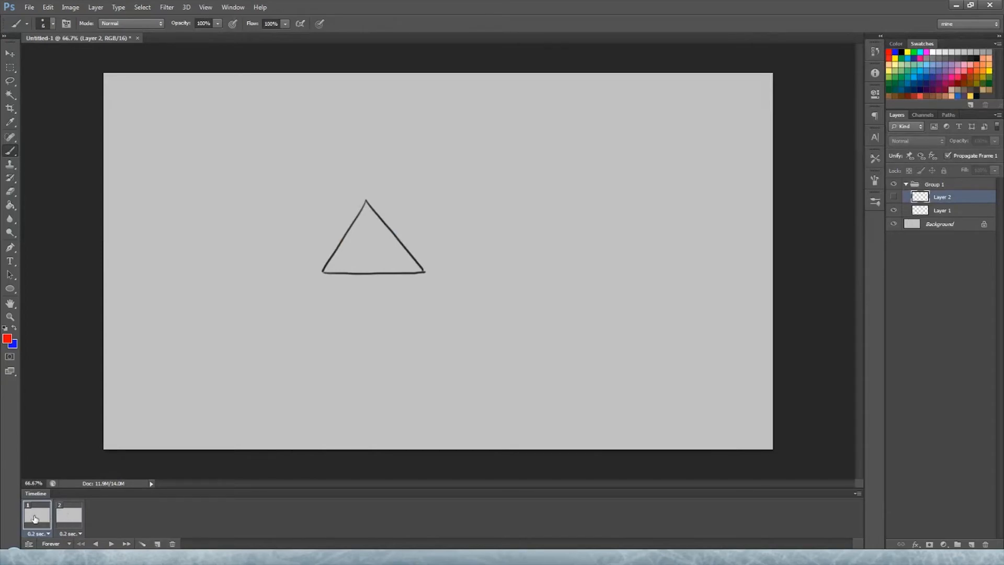
Step: Duplicate frame 1 as an in-between frame, show Layer 2 in it, and lower Layers 1 and 2 to 30% opacity
{"action": "left_click", "coordinate": [157, 544]}
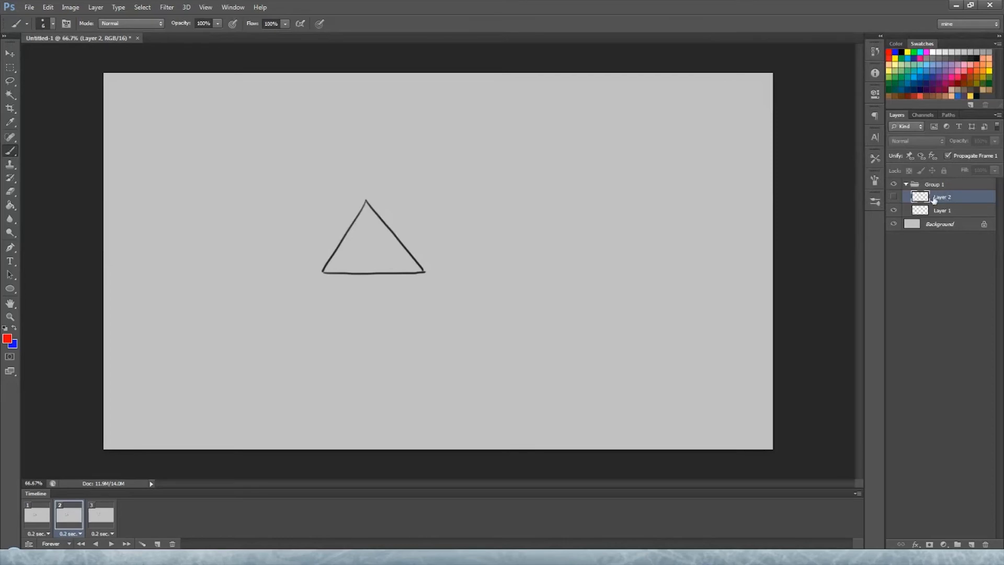
{"action": "left_click", "coordinate": [894, 197]}
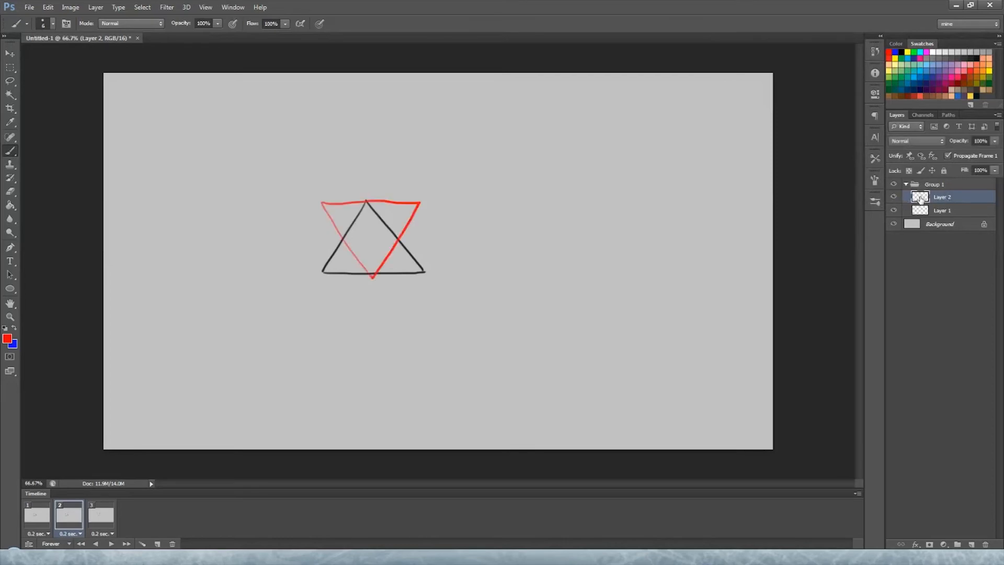
{"action": "left_click", "coordinate": [950, 211], "text": "shift"}
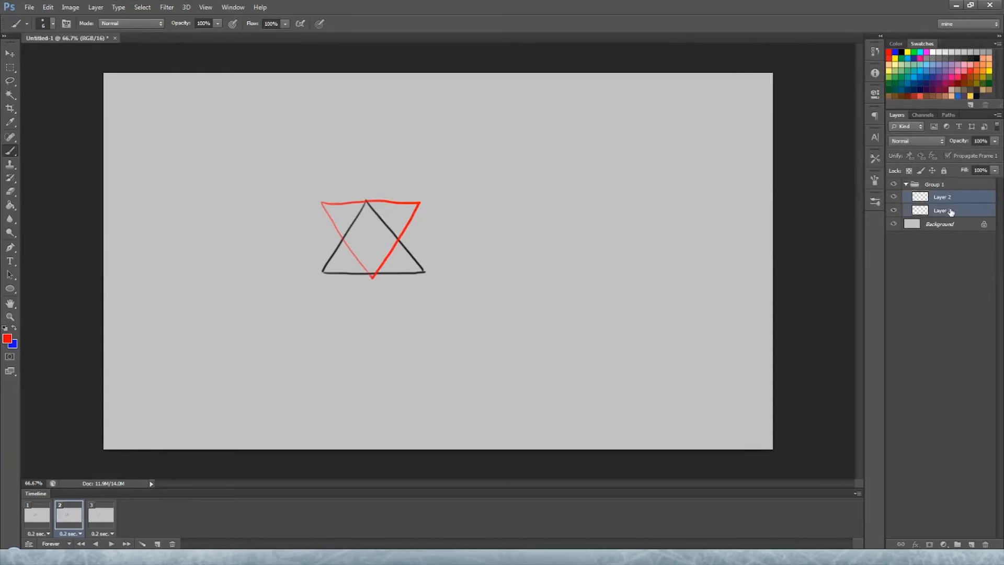
{"action": "left_click", "coordinate": [996, 142]}
{"action": "left_click", "coordinate": [959, 153]}
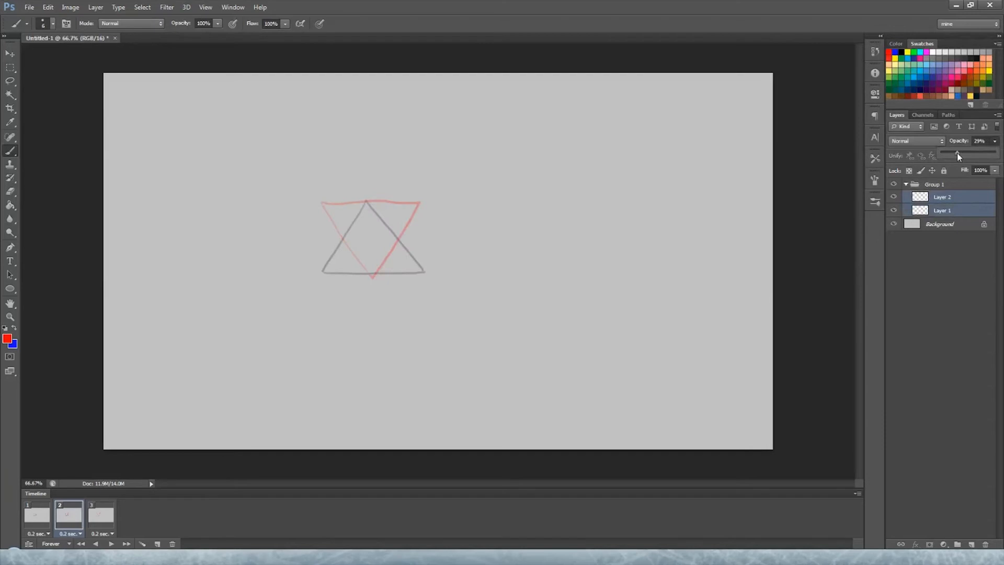
Step: Add a new layer above Layer 1 and draw a blue left-pointing triangle on it over the faded triangles in frame 2
{"action": "left_click", "coordinate": [949, 210]}
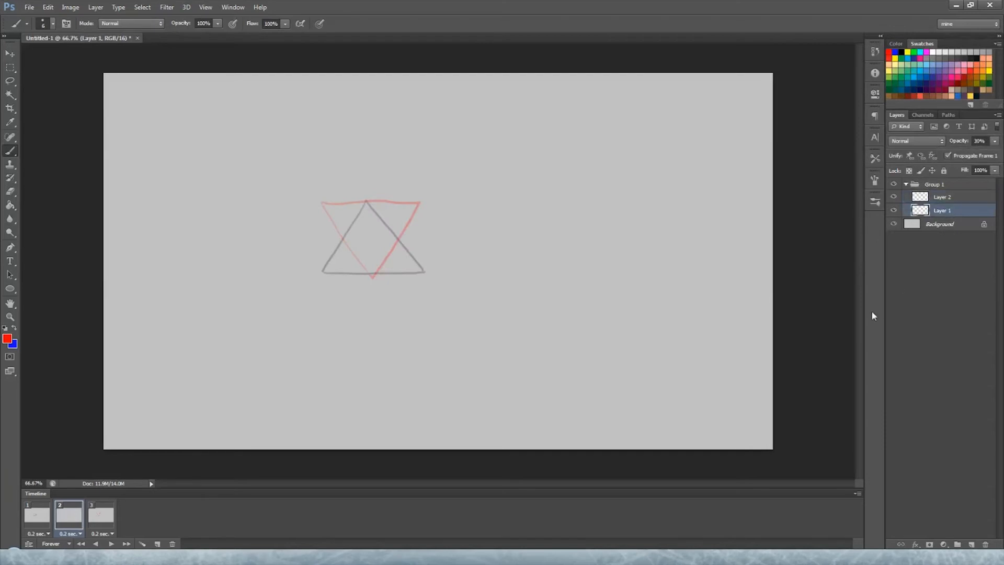
{"action": "left_click", "coordinate": [972, 545]}
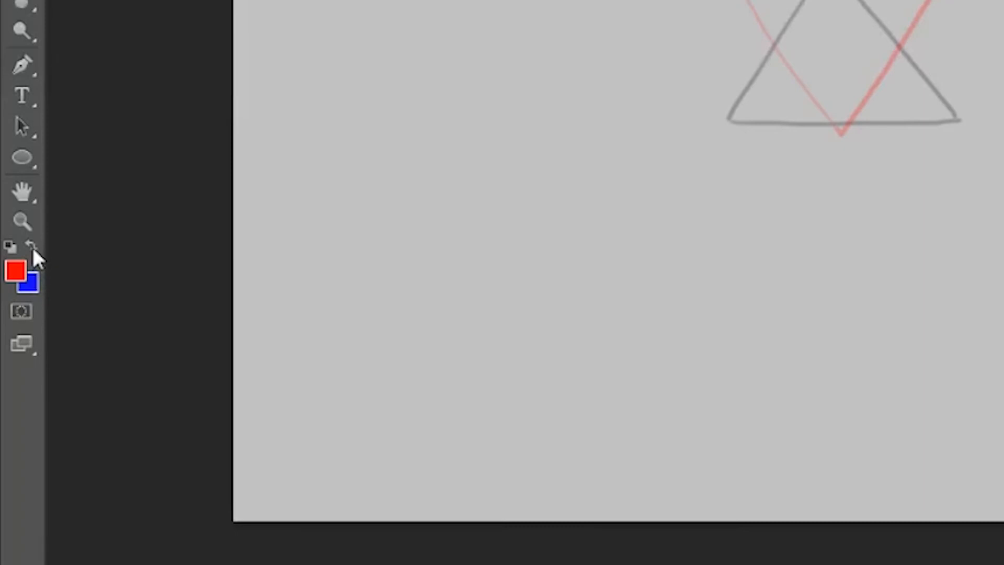
{"action": "left_click", "coordinate": [33, 247]}
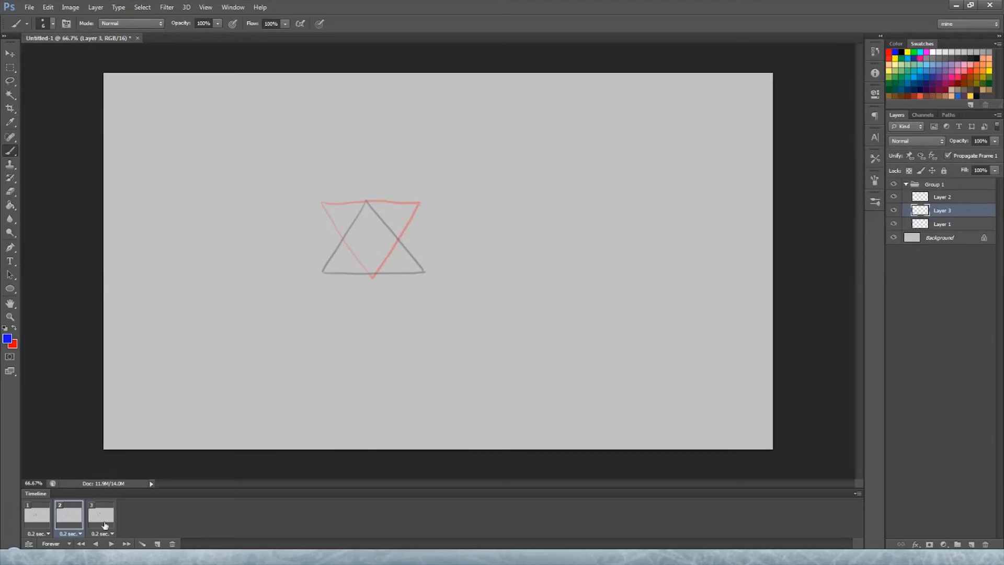
{"action": "mouse_move", "coordinate": [401, 272]}
{"action": "left_mouse_down"}
{"action": "mouse_move", "coordinate": [410, 188]}
{"action": "mouse_move", "coordinate": [322, 254]}
{"action": "mouse_move", "coordinate": [401, 272]}
{"action": "left_mouse_up"}
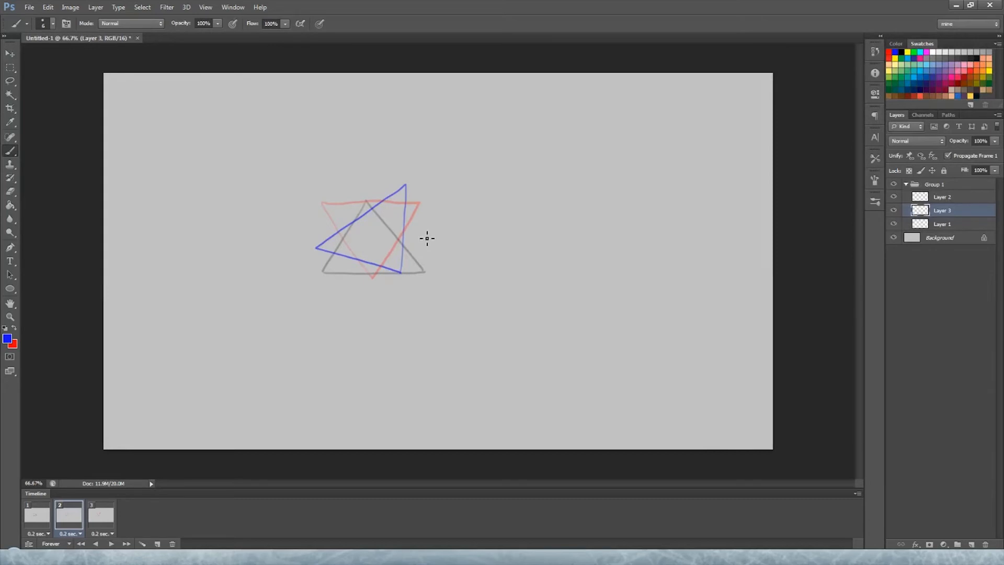
Step: Hide Layers 1 and 2 in frame 2, and preview the three-frame animation
{"action": "left_click", "coordinate": [894, 224]}
{"action": "left_click", "coordinate": [894, 197]}
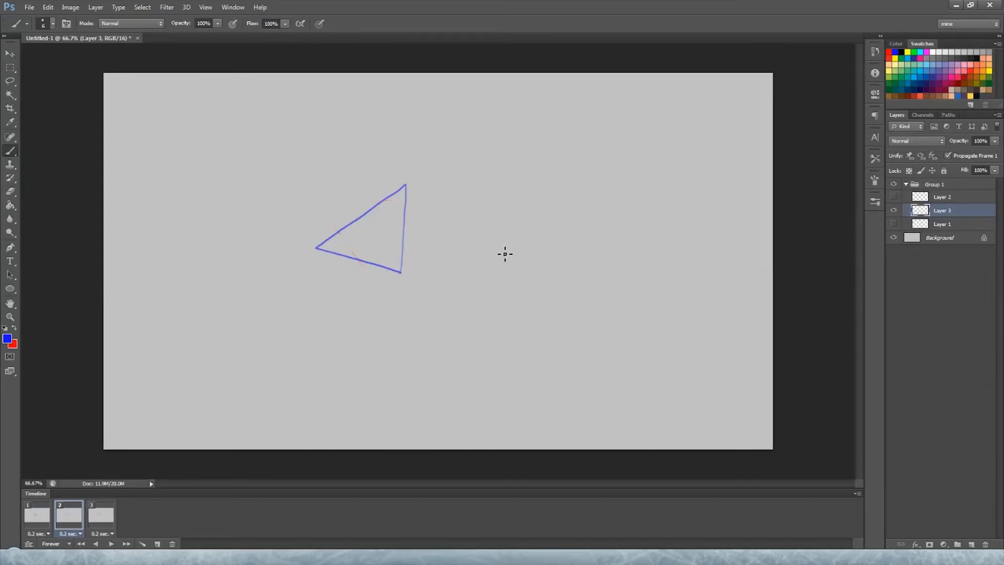
{"action": "left_click", "coordinate": [110, 544]}
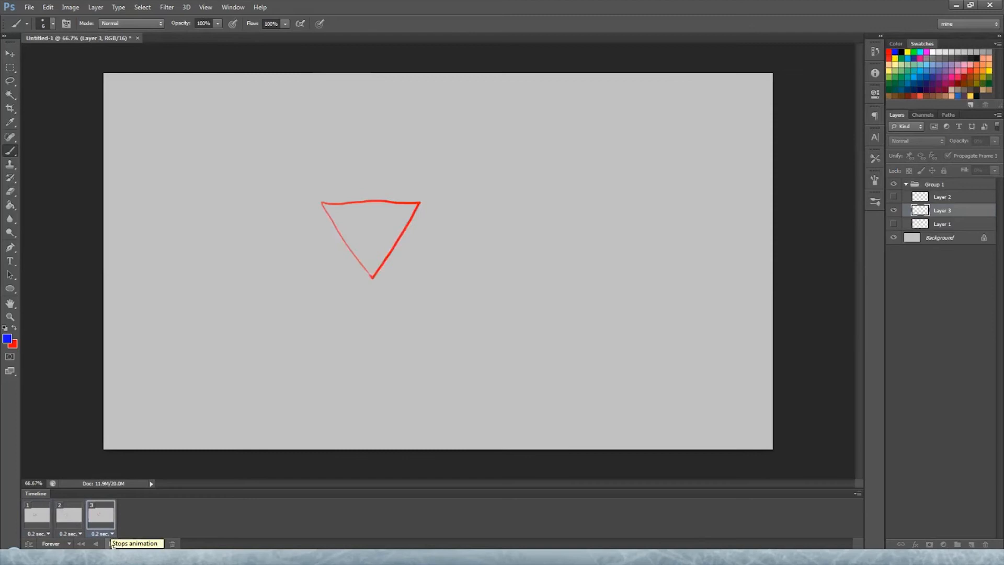
{"action": "left_click", "coordinate": [111, 544]}
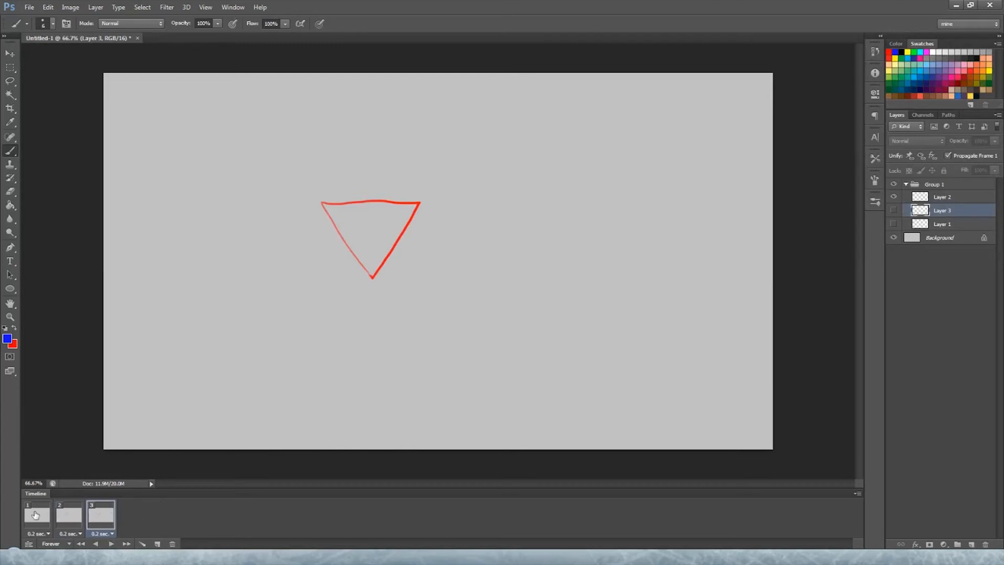
Step: Duplicate frame 3 as frame 4, show Layer 1 in it, and set Layers 1 and 2 to 34% opacity
{"action": "left_click", "coordinate": [158, 544]}
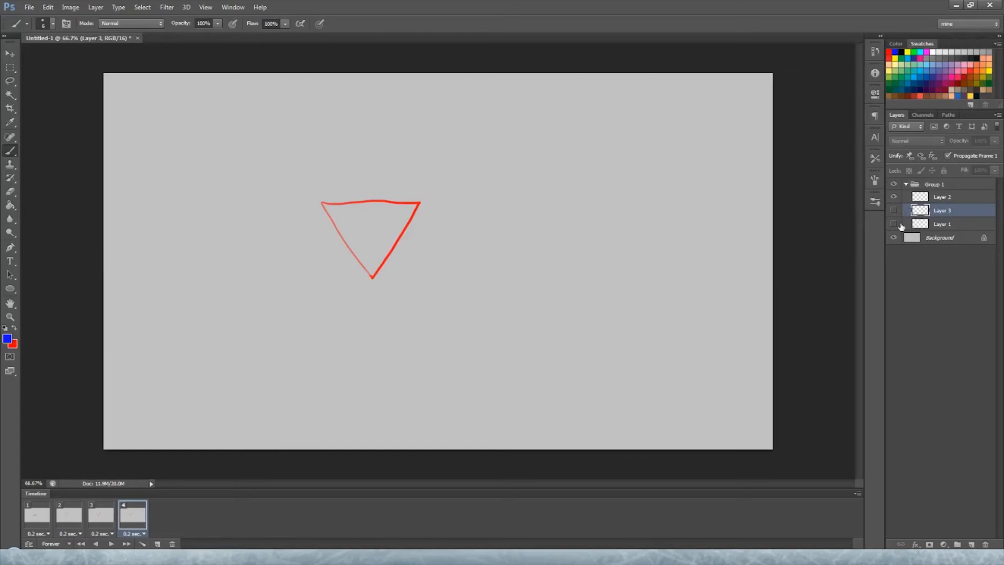
{"action": "left_click", "coordinate": [894, 224]}
{"action": "left_click", "coordinate": [945, 199]}
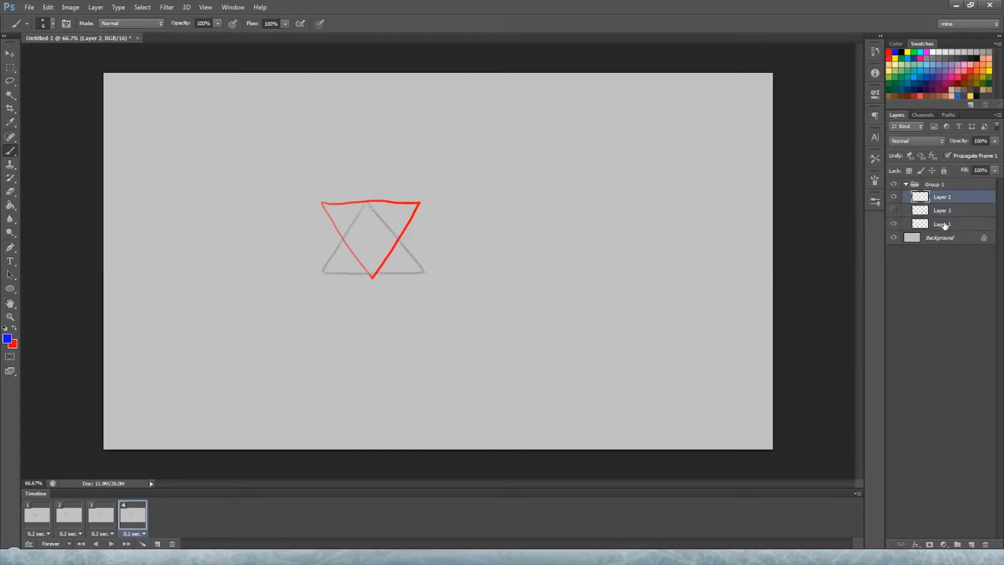
{"action": "left_click", "coordinate": [945, 225], "text": "ctrl"}
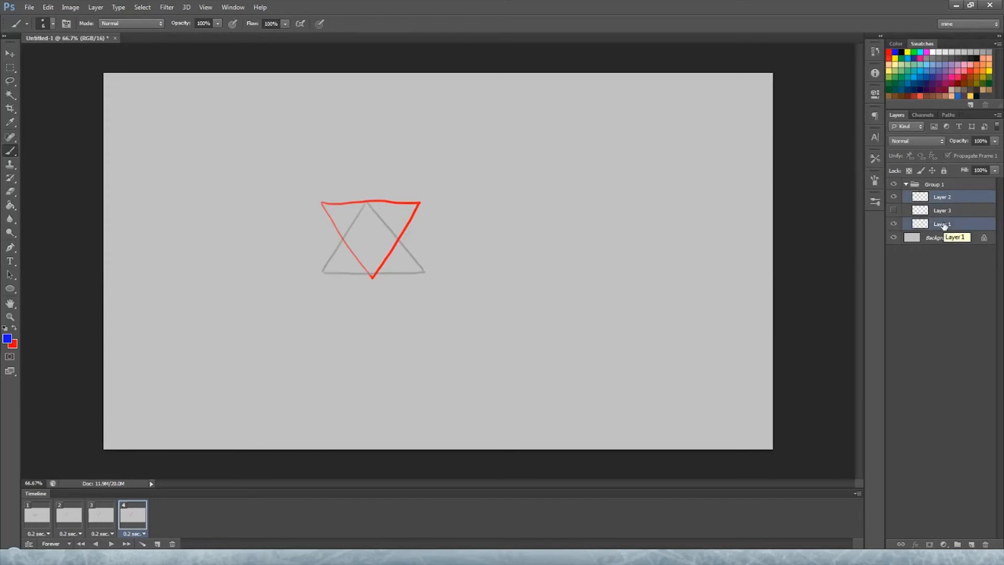
{"action": "left_click", "coordinate": [995, 141]}
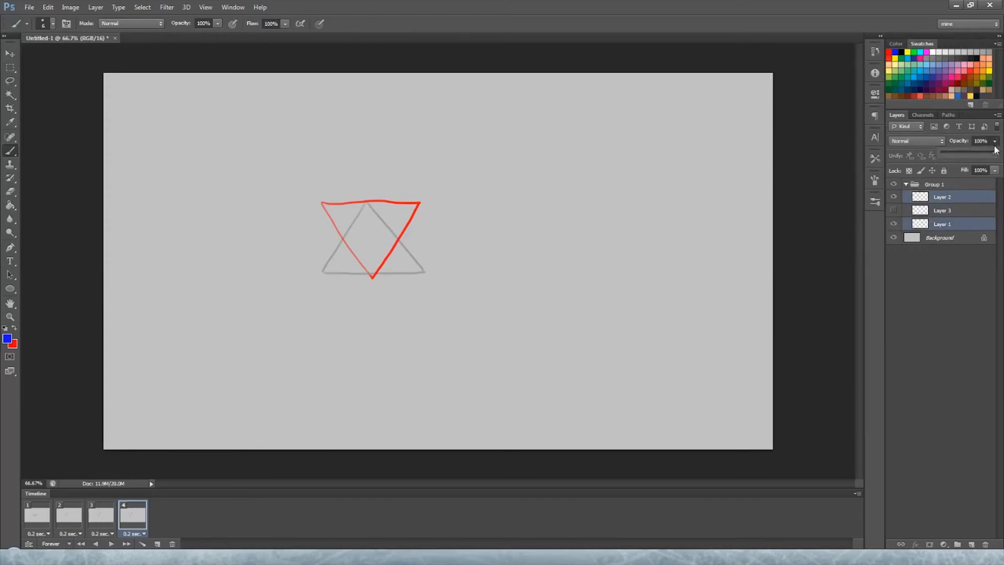
{"action": "left_click", "coordinate": [962, 153]}
{"action": "left_click_drag", "start_coordinate": [961, 152], "coordinate": [959, 152]}
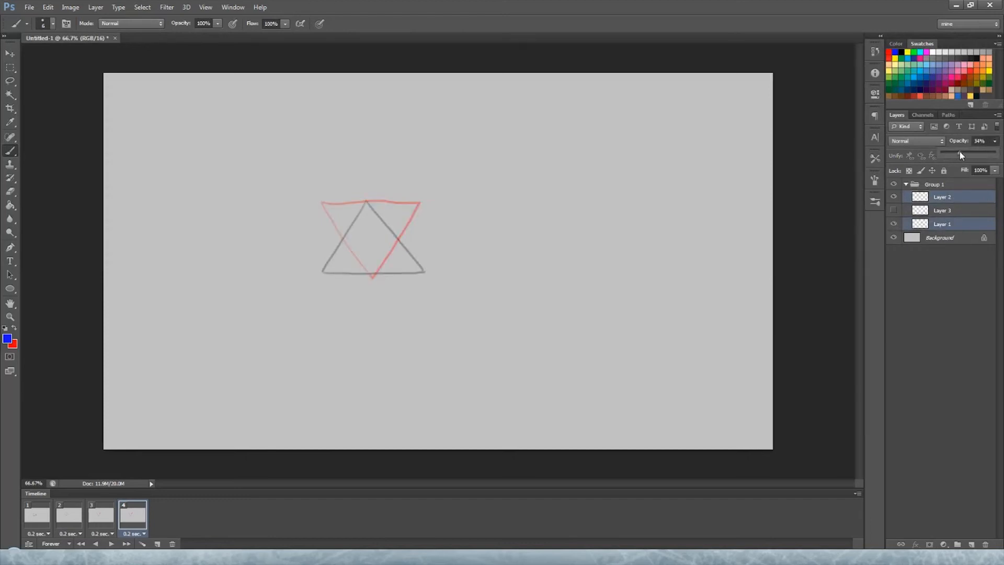
Step: Add a new layer above Layer 2 and draw a blue right-pointing triangle on it over the faded triangles in frame 4
{"action": "left_click", "coordinate": [946, 197]}
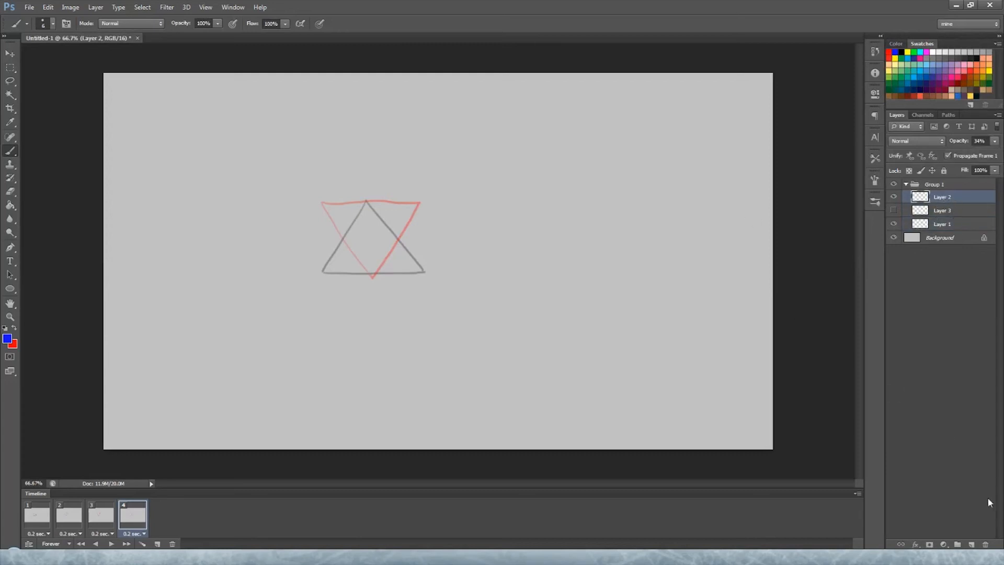
{"action": "left_click", "coordinate": [971, 545]}
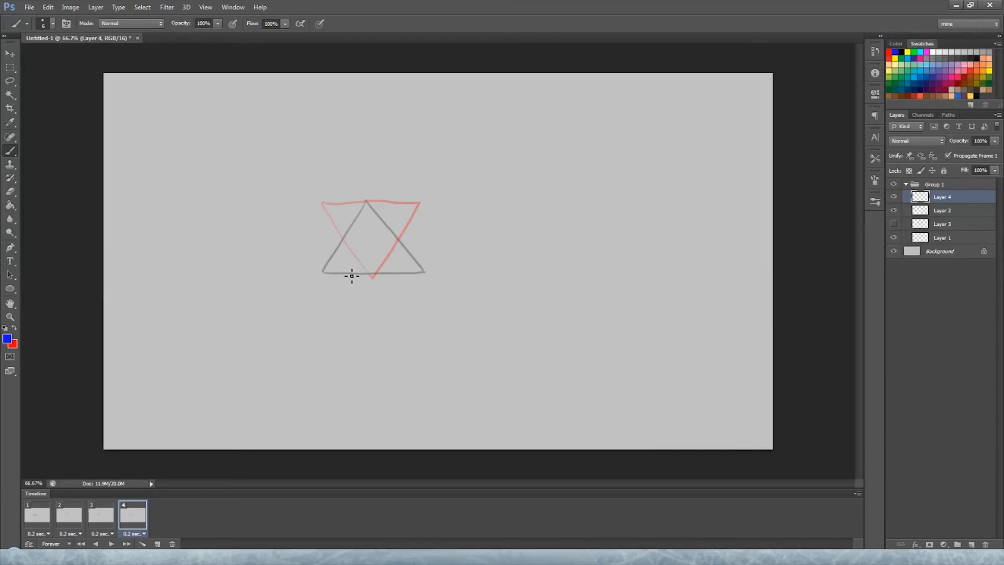
{"action": "mouse_move", "coordinate": [433, 239]}
{"action": "left_mouse_down"}
{"action": "mouse_move", "coordinate": [356, 191]}
{"action": "mouse_move", "coordinate": [350, 279]}
{"action": "mouse_move", "coordinate": [437, 243]}
{"action": "left_mouse_up"}
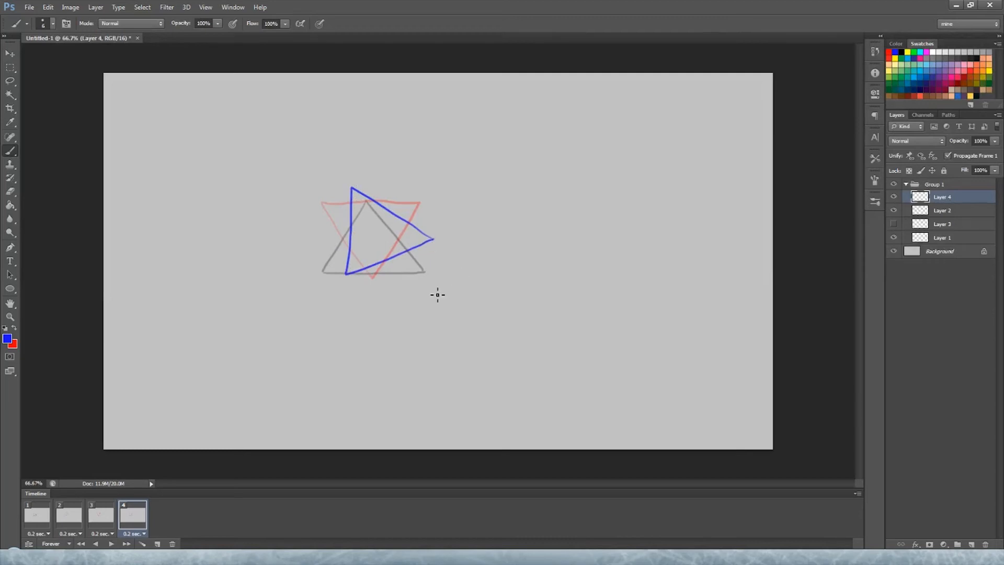
Step: Hide Layers 1 and 2 in frame 4, and play the four-frame animation
{"action": "left_click", "coordinate": [895, 238]}
{"action": "left_click", "coordinate": [894, 210]}
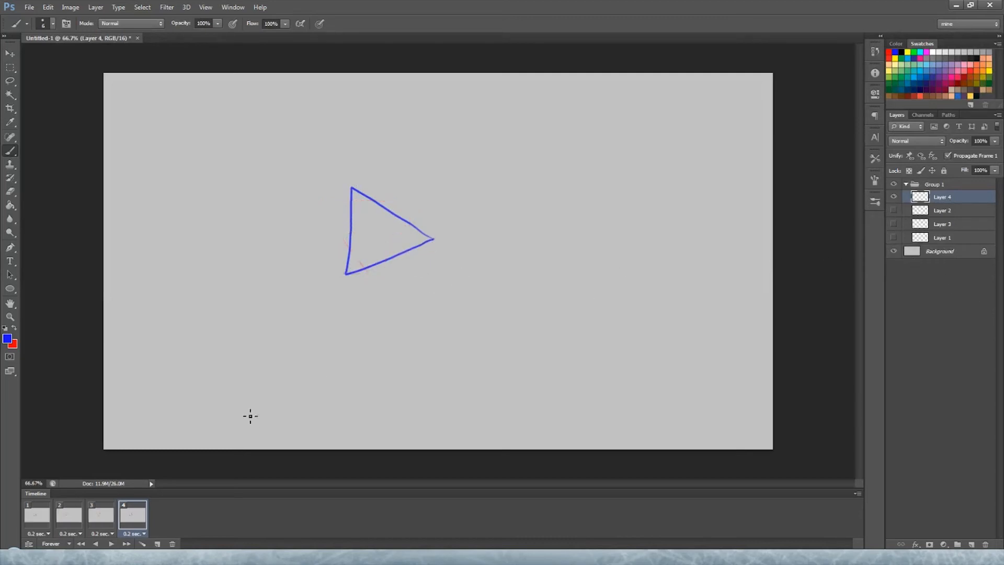
{"action": "left_click", "coordinate": [110, 544]}
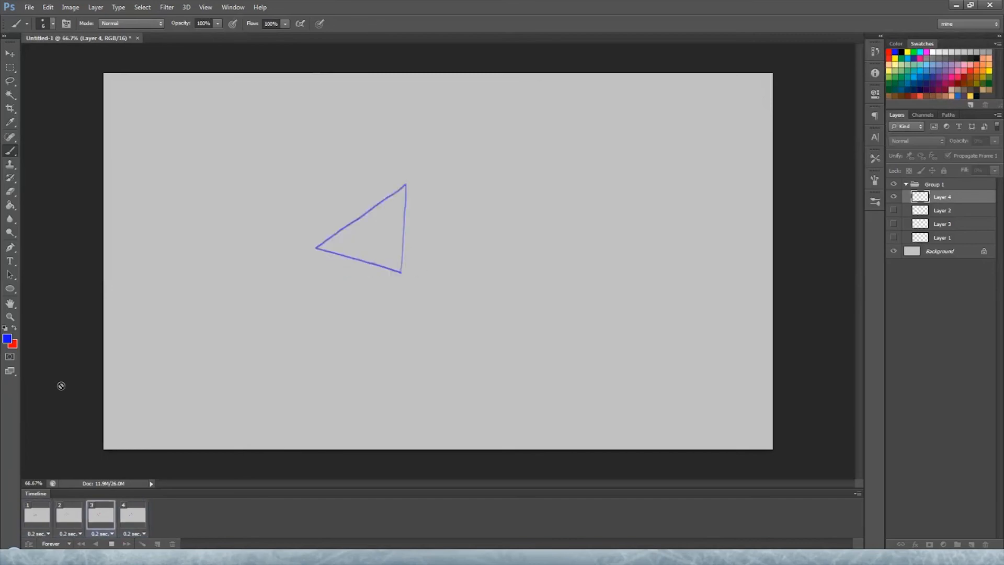
Step: Stop playback and step through all four frames to check each triangle drawing, ending on frame 1
{"action": "left_click", "coordinate": [71, 519]}
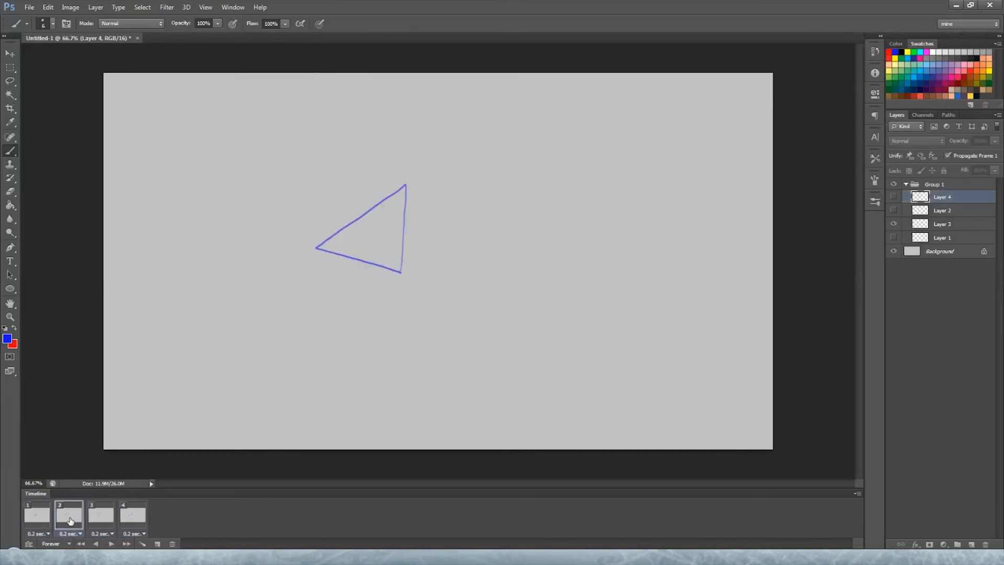
{"action": "left_click", "coordinate": [47, 521]}
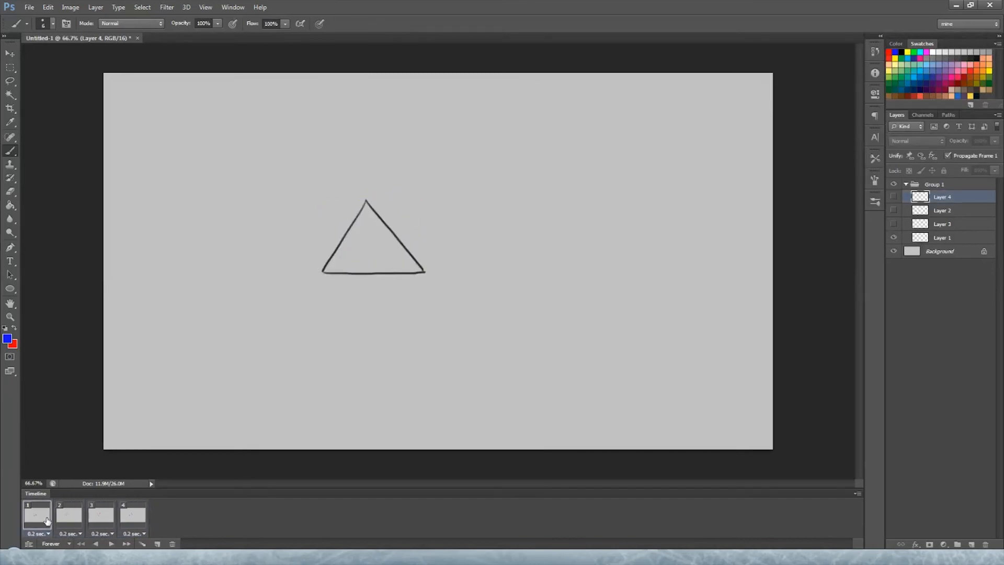
{"action": "left_click", "coordinate": [70, 521]}
{"action": "left_click", "coordinate": [101, 517]}
{"action": "left_click", "coordinate": [131, 518]}
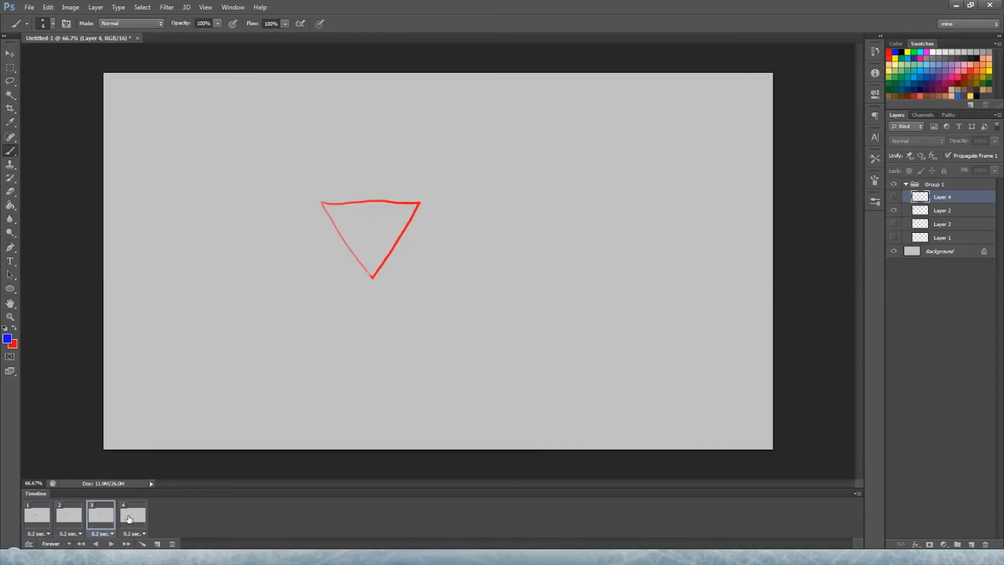
{"action": "left_click", "coordinate": [132, 515]}
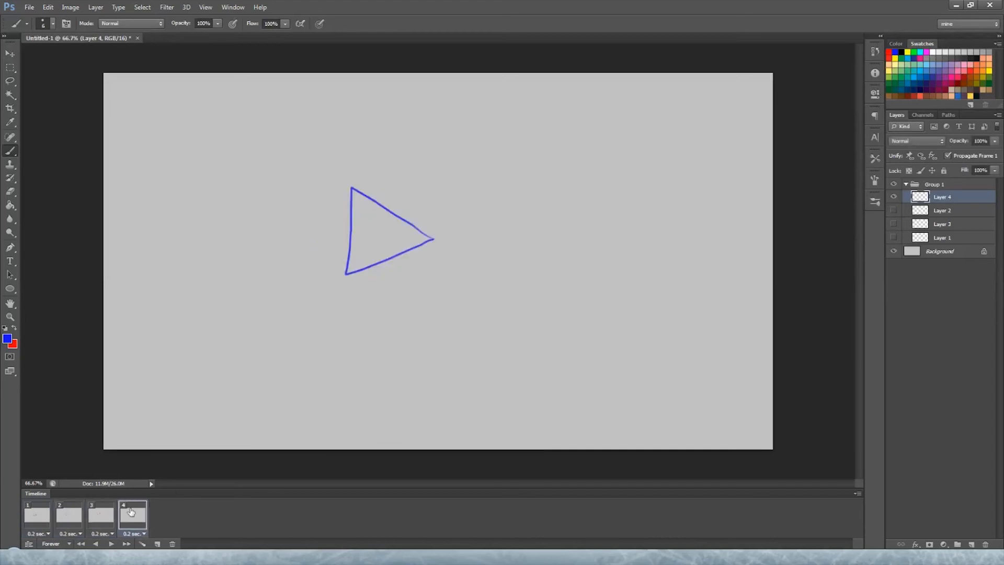
{"action": "left_click", "coordinate": [36, 515]}
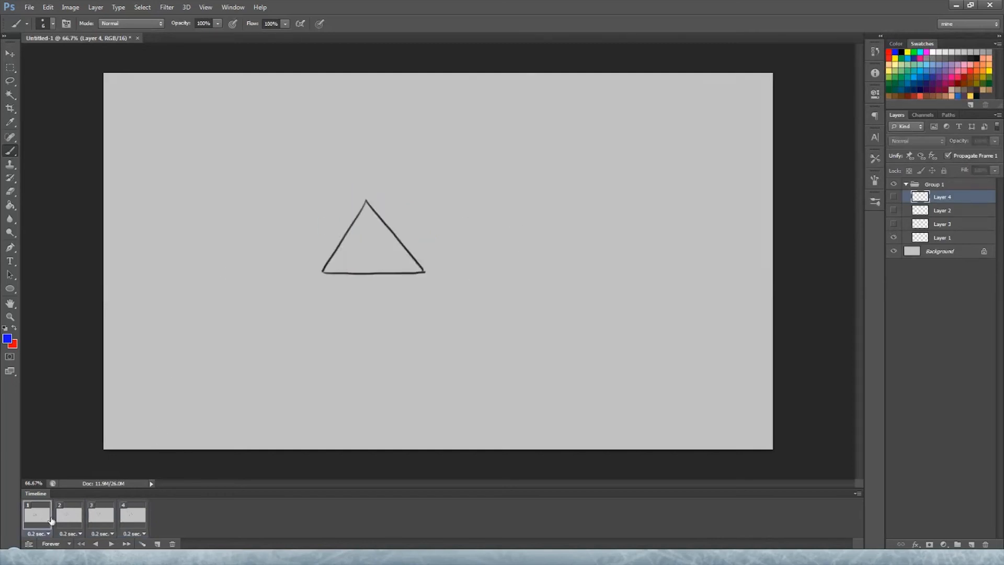
Step: Collapse Group 1 in the layer stack
{"action": "left_click", "coordinate": [906, 184]}
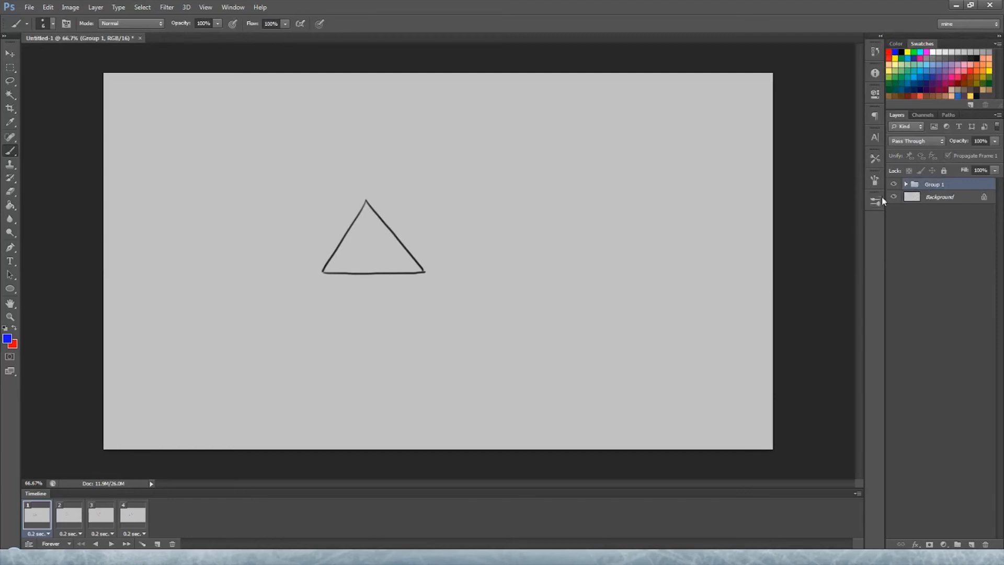
Step: Add a new layer above Group 1 in frame 1 and fill it with black using the Paint Bucket
{"action": "left_click", "coordinate": [972, 545]}
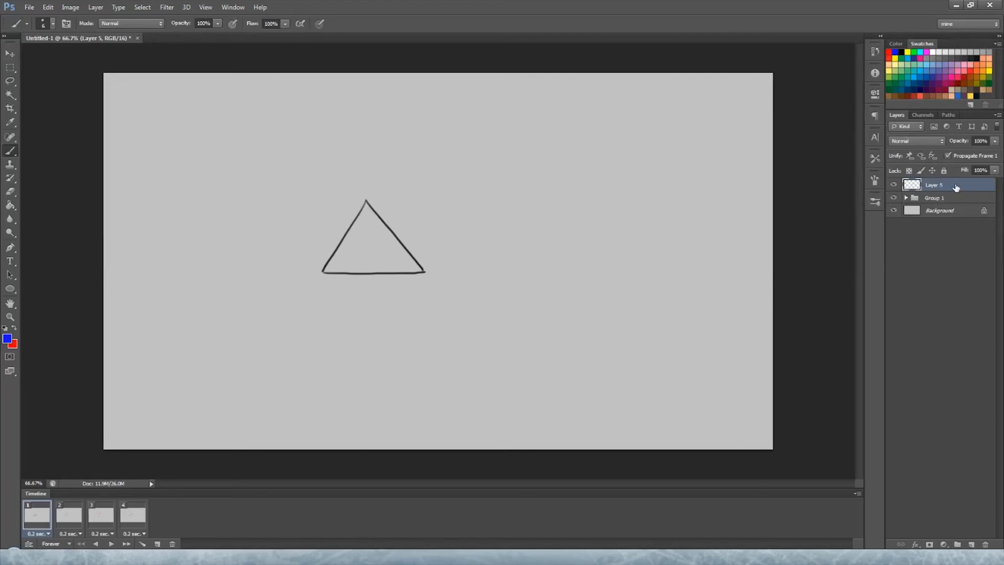
{"action": "left_click", "coordinate": [903, 52]}
{"action": "key", "text": "g"}
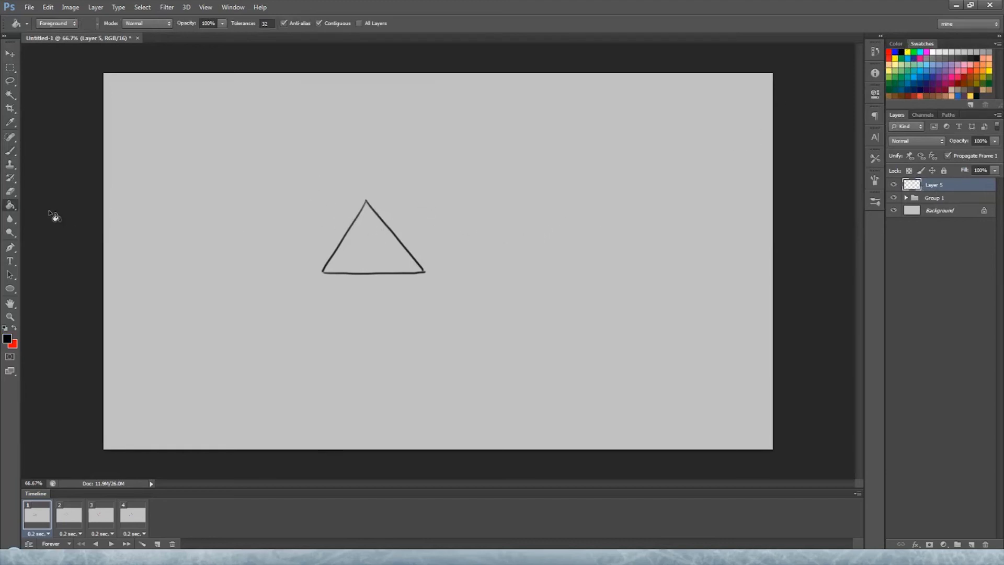
{"action": "left_click", "coordinate": [474, 213]}
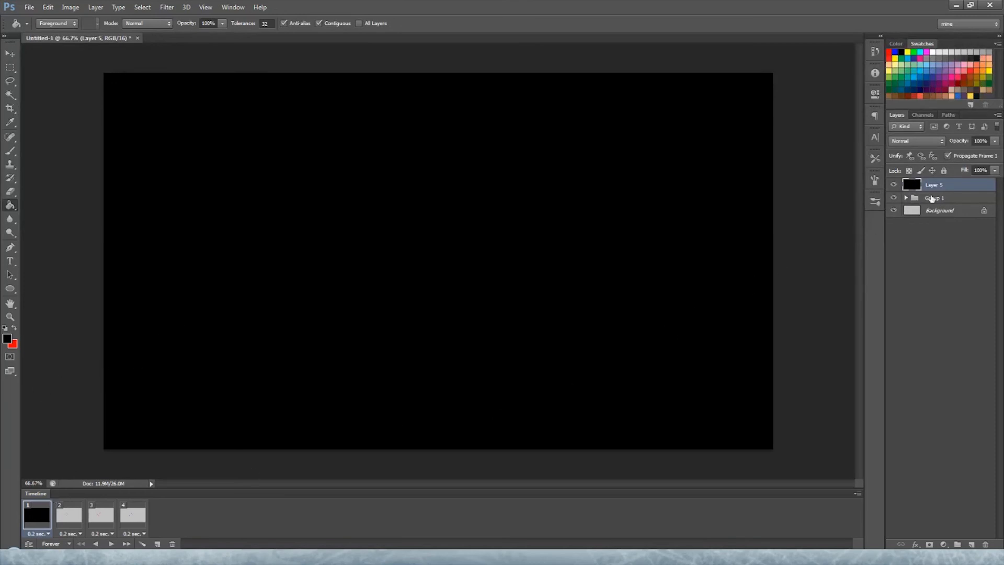
Step: Check the black layer's visibility in frames 2 to 4, and unify Layer 5's visibility across all frames from frame 1
{"action": "left_click", "coordinate": [70, 517]}
{"action": "left_click", "coordinate": [91, 520]}
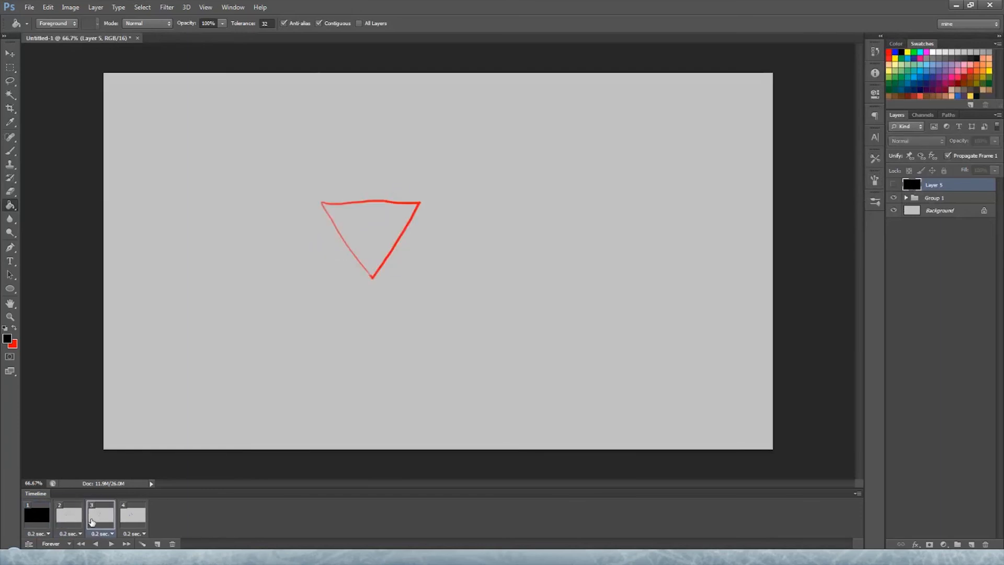
{"action": "left_click", "coordinate": [128, 519]}
{"action": "left_click", "coordinate": [46, 520]}
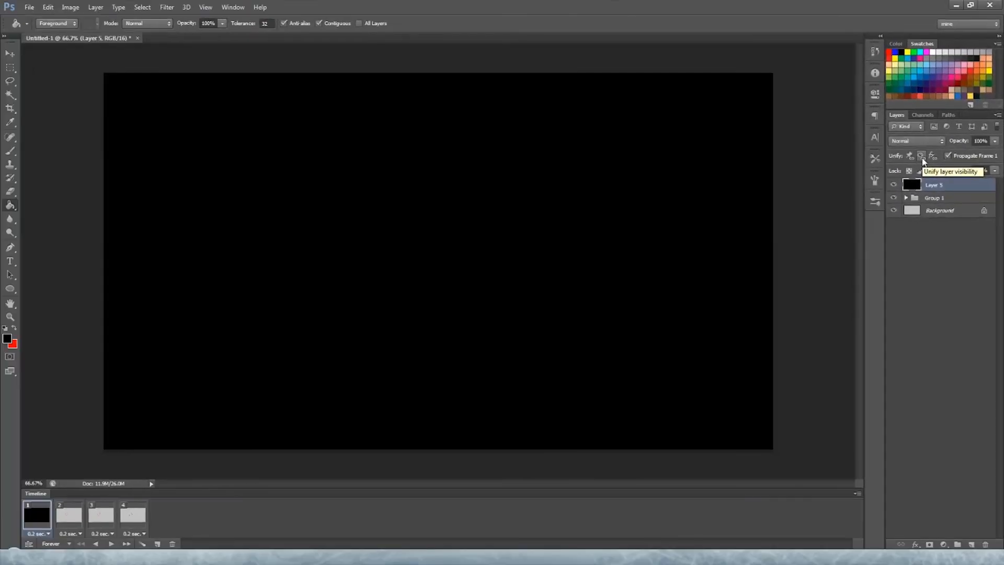
{"action": "left_click", "coordinate": [922, 157]}
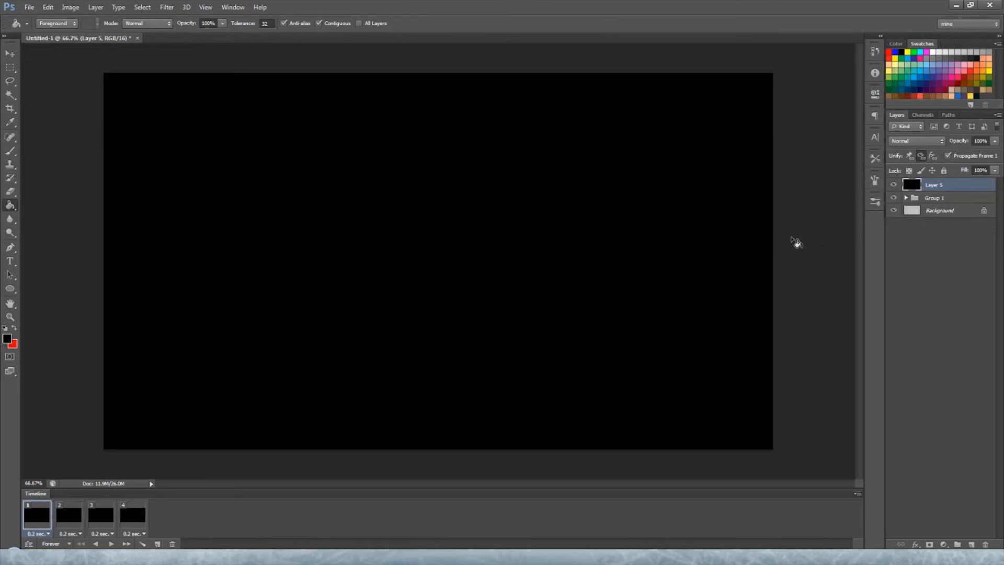
Step: Make Layer 5 a clipping mask on Group 1, and play the animation briefly to check the triangles' line colour
{"action": "right_click", "coordinate": [937, 187]}
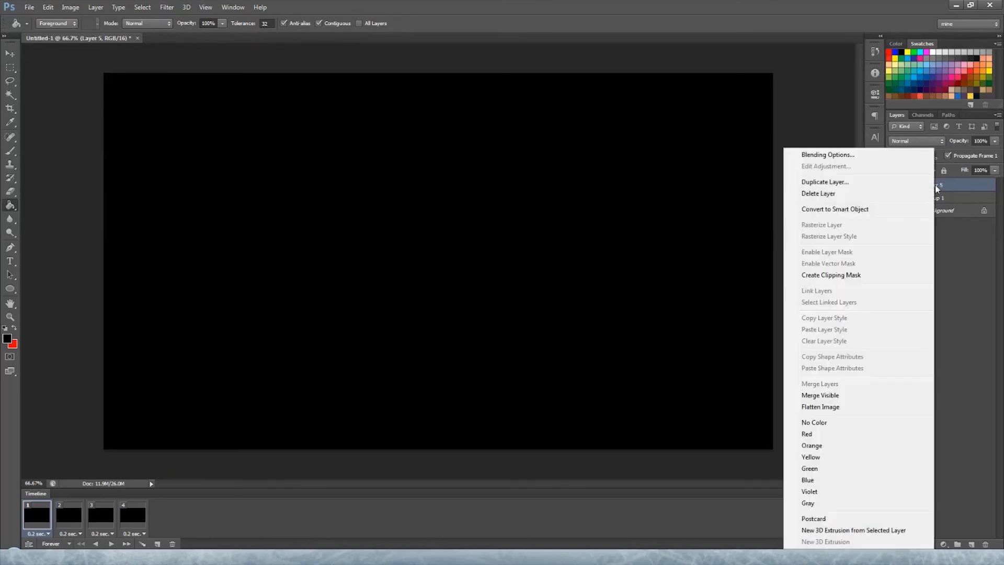
{"action": "left_click", "coordinate": [868, 275]}
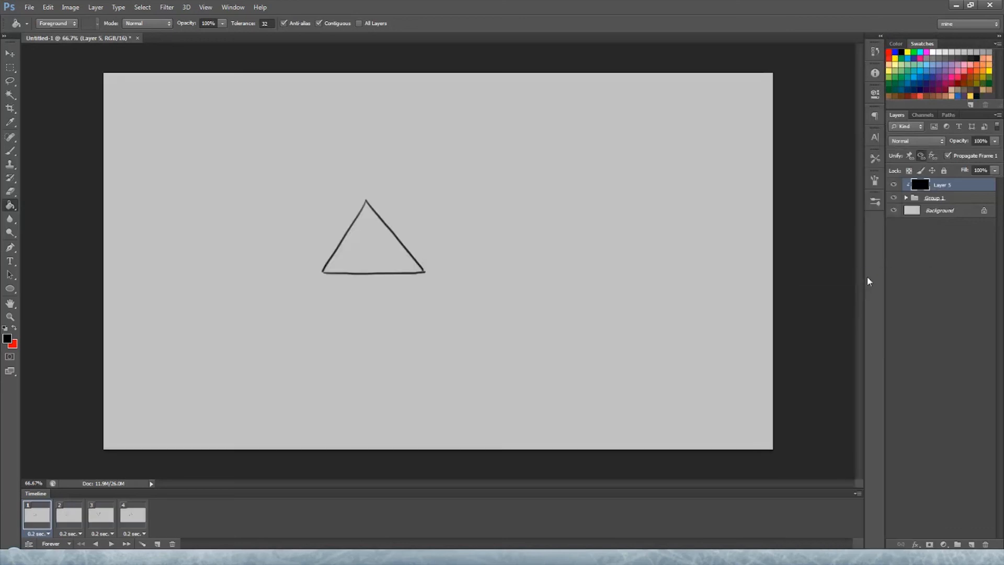
{"action": "left_click", "coordinate": [907, 198]}
{"action": "left_click", "coordinate": [906, 198]}
{"action": "left_click", "coordinate": [112, 544]}
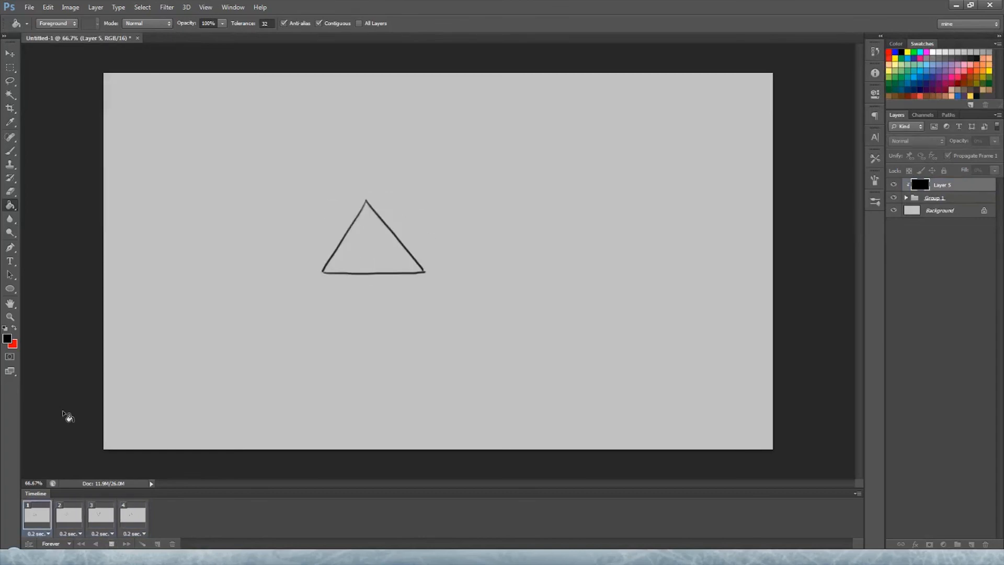
{"action": "key", "text": "space"}
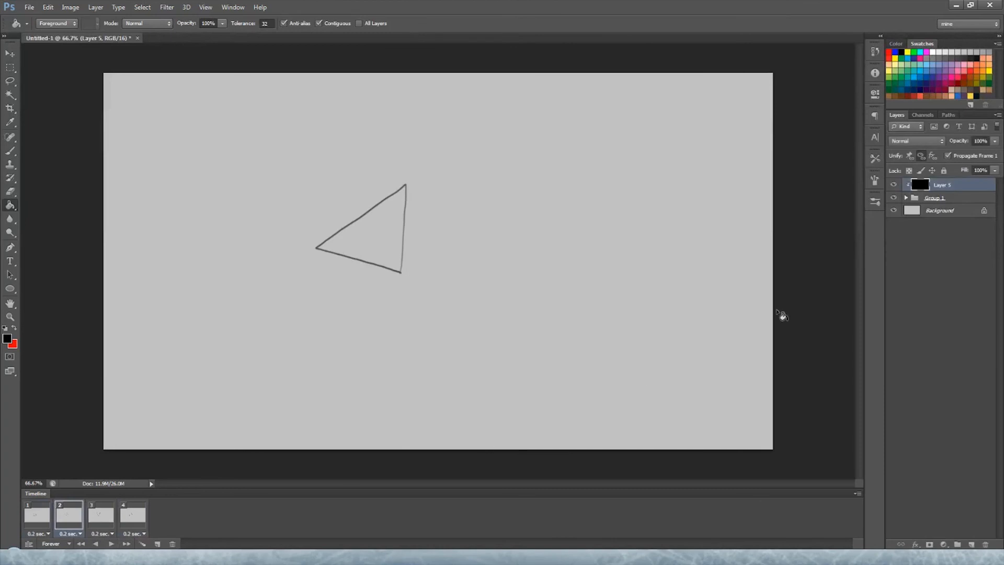
Step: Hide Layer 5 and view frames 3, 4 and 1 to compare the triangles' original line colours
{"action": "left_click", "coordinate": [894, 185]}
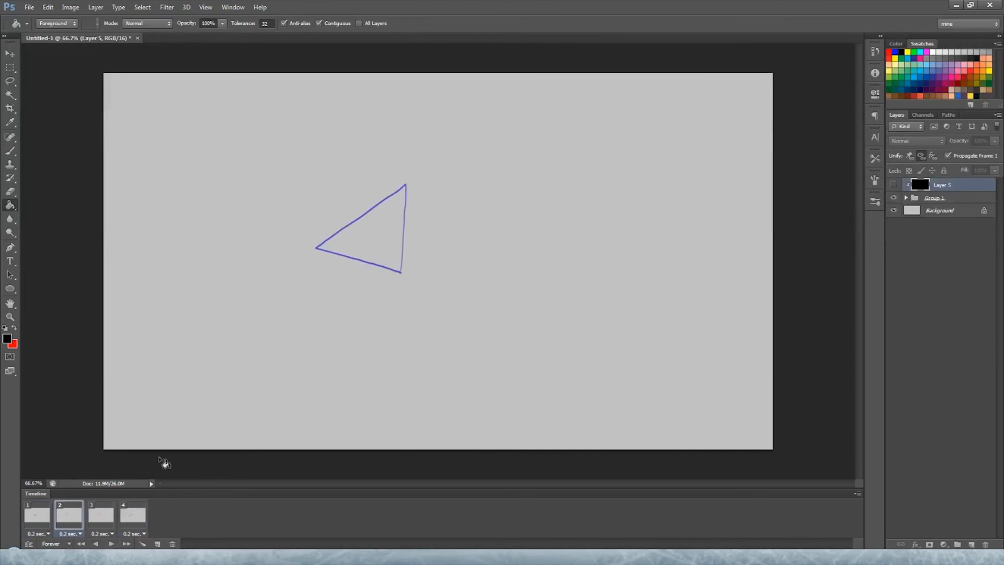
{"action": "left_click", "coordinate": [93, 517]}
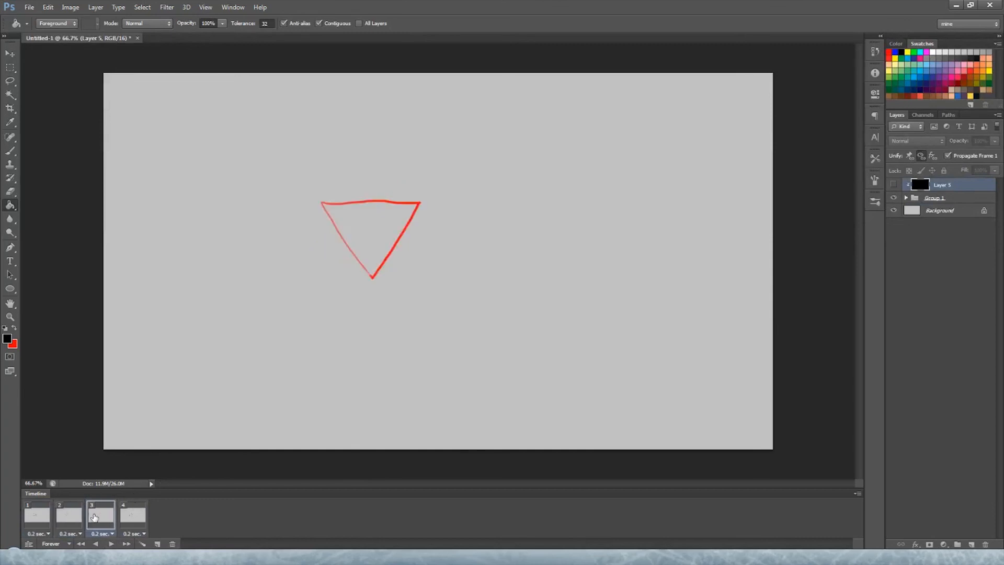
{"action": "left_click", "coordinate": [129, 521]}
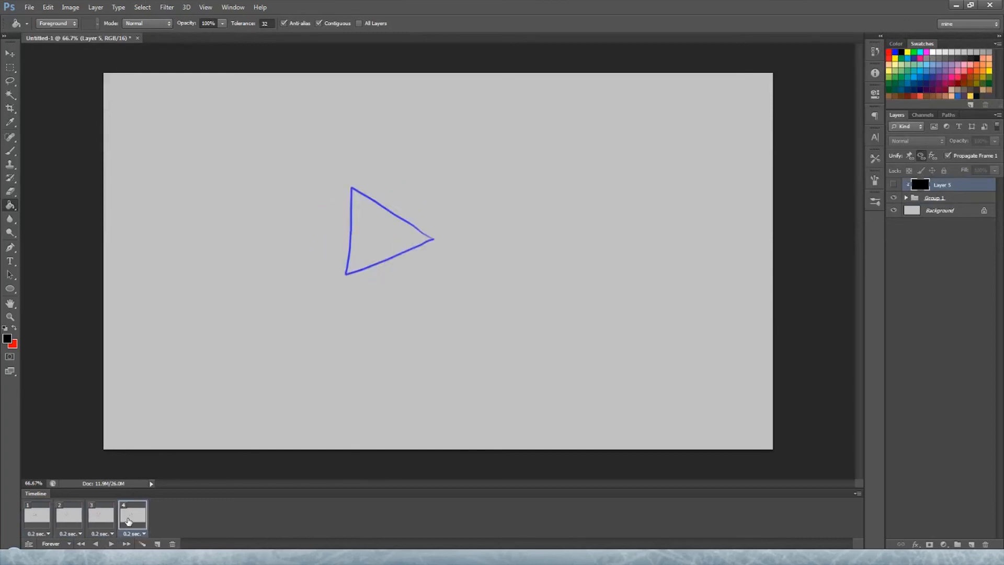
{"action": "left_click", "coordinate": [39, 517]}
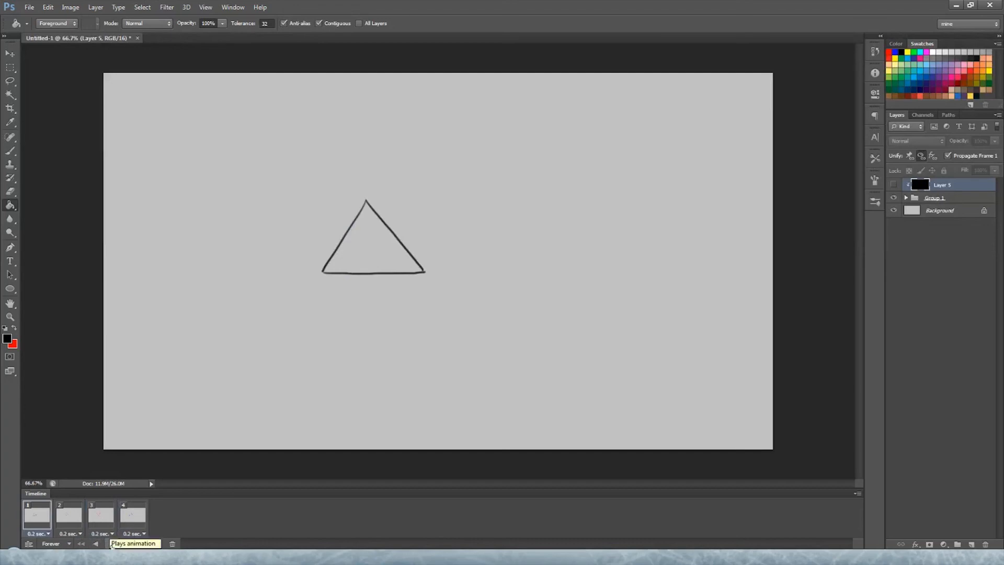
Step: View frame 2 without the black layer, return to frame 1, show Layer 5 again and play the animation
{"action": "left_click", "coordinate": [76, 519]}
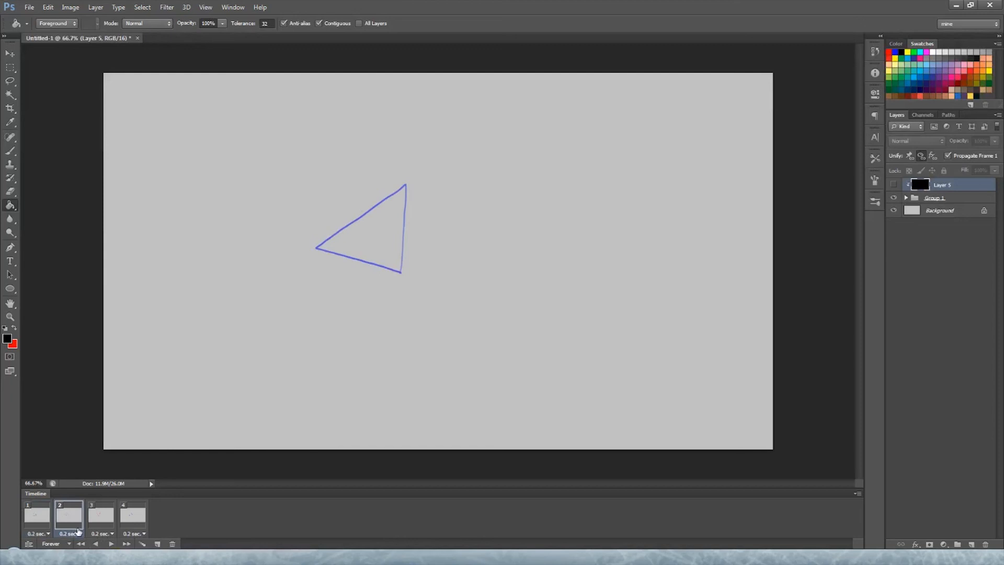
{"action": "left_click", "coordinate": [42, 519]}
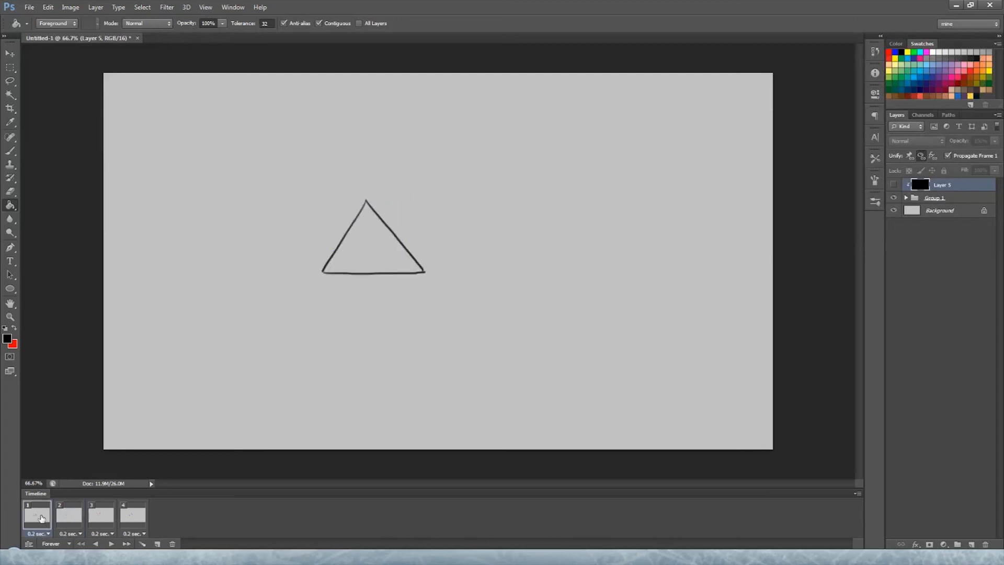
{"action": "left_click", "coordinate": [111, 544]}
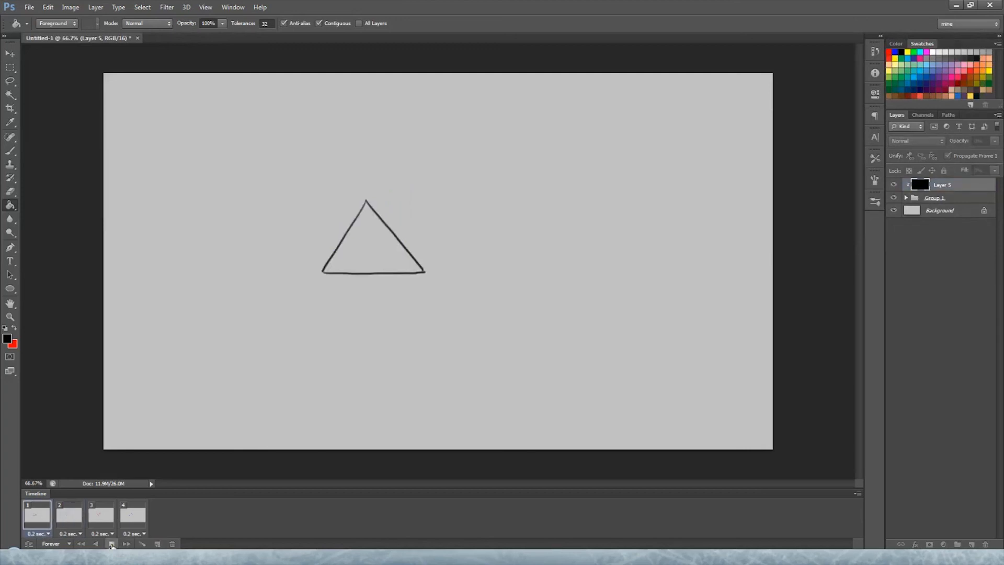